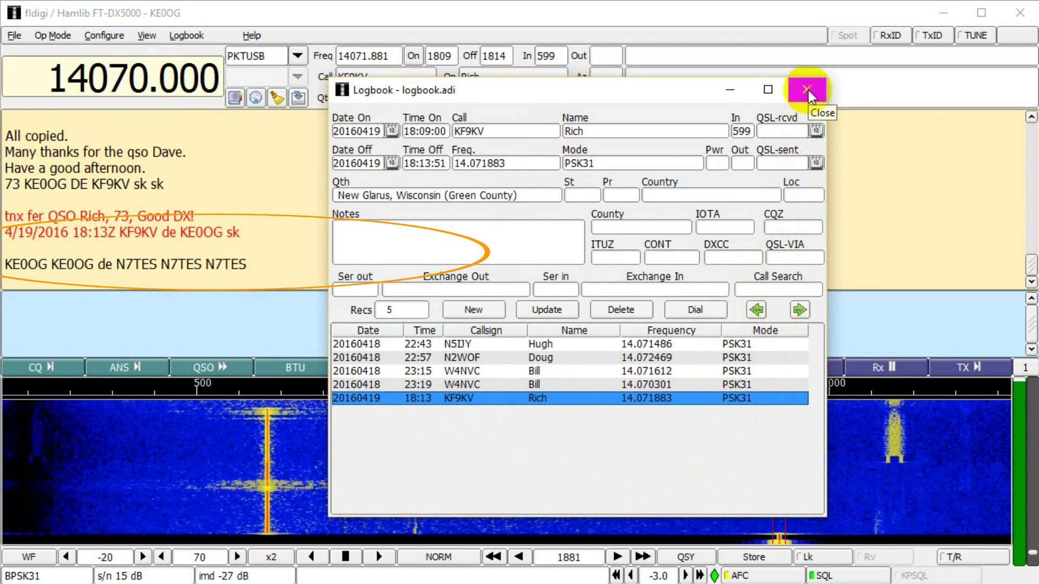
Close the Logbook window after checking the saved KF9KV entry.
key(Escape)
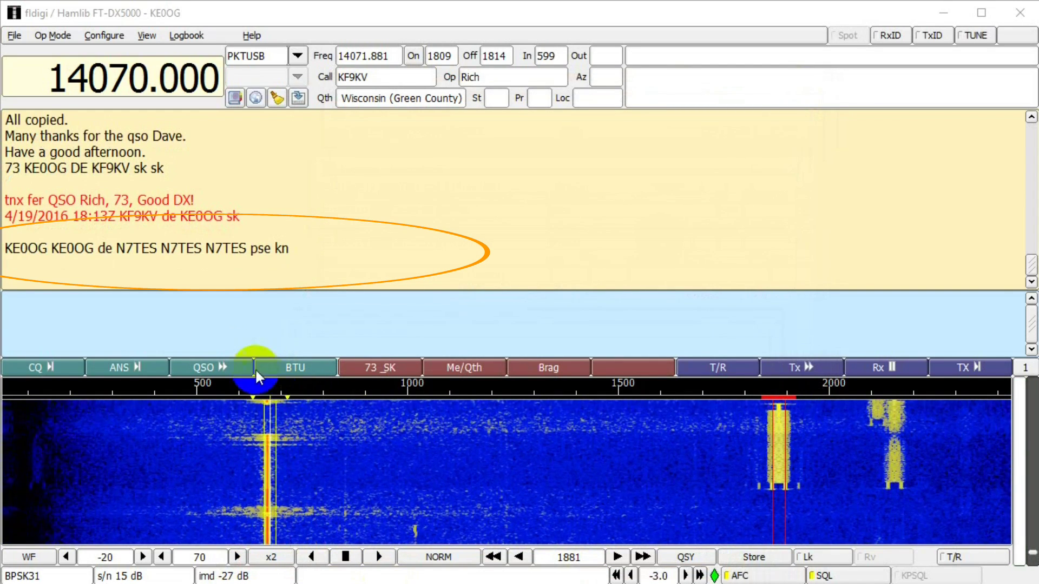
click(180, 249)
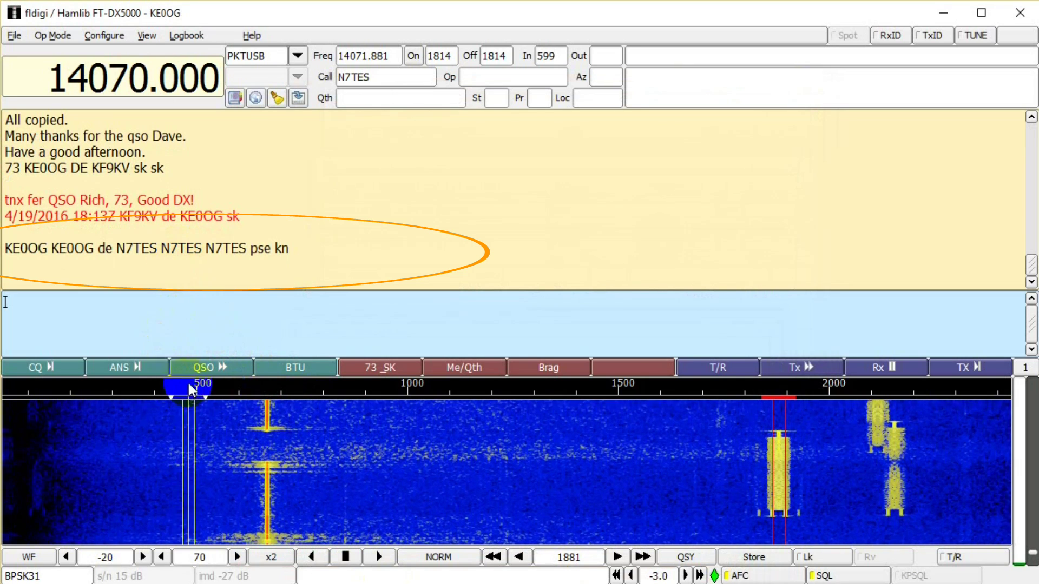
click(127, 364)
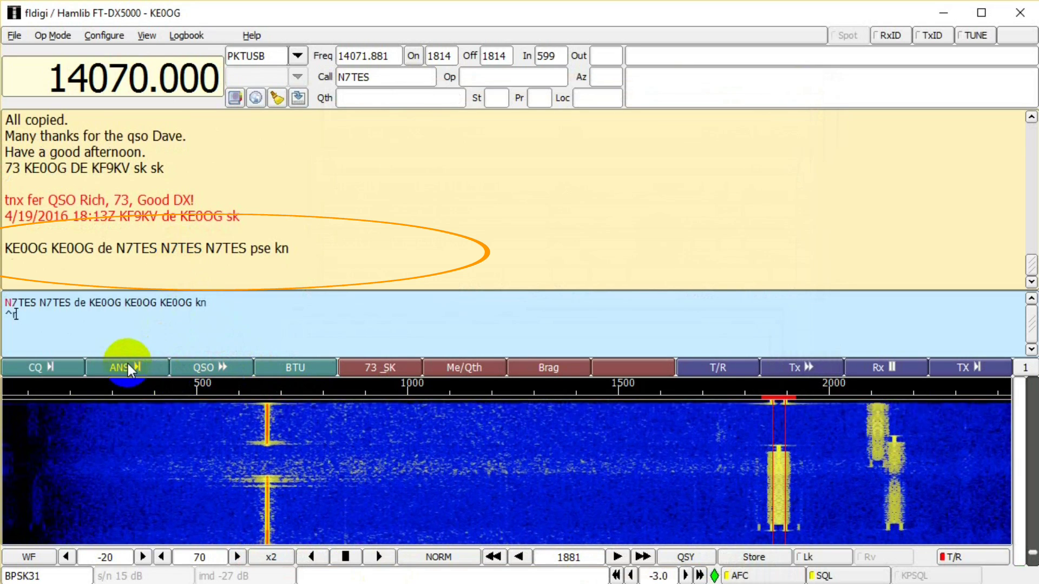
drag(206, 303, 125, 307)
key(Delete)
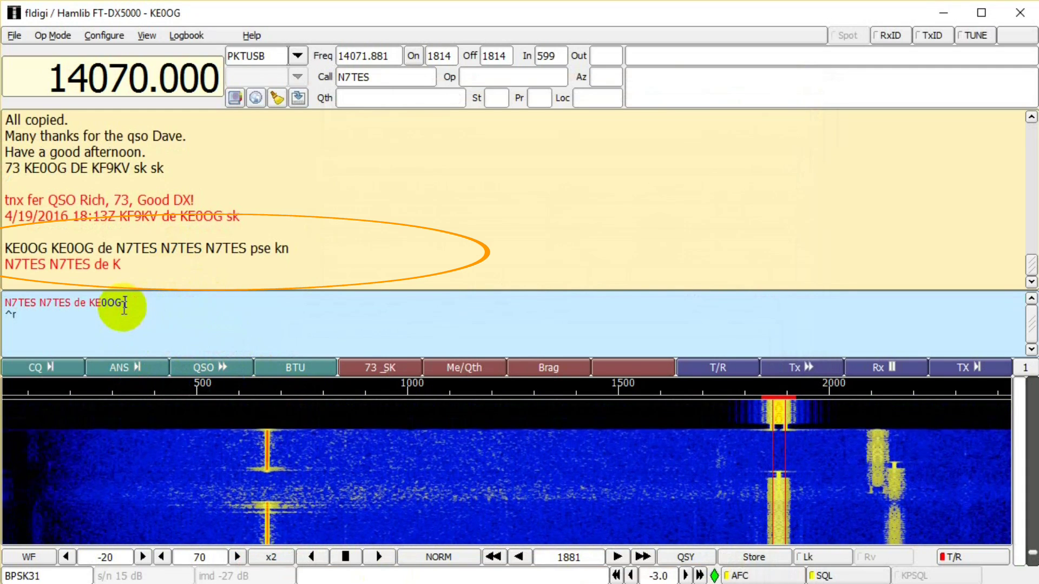
key(Return)
text(Name)
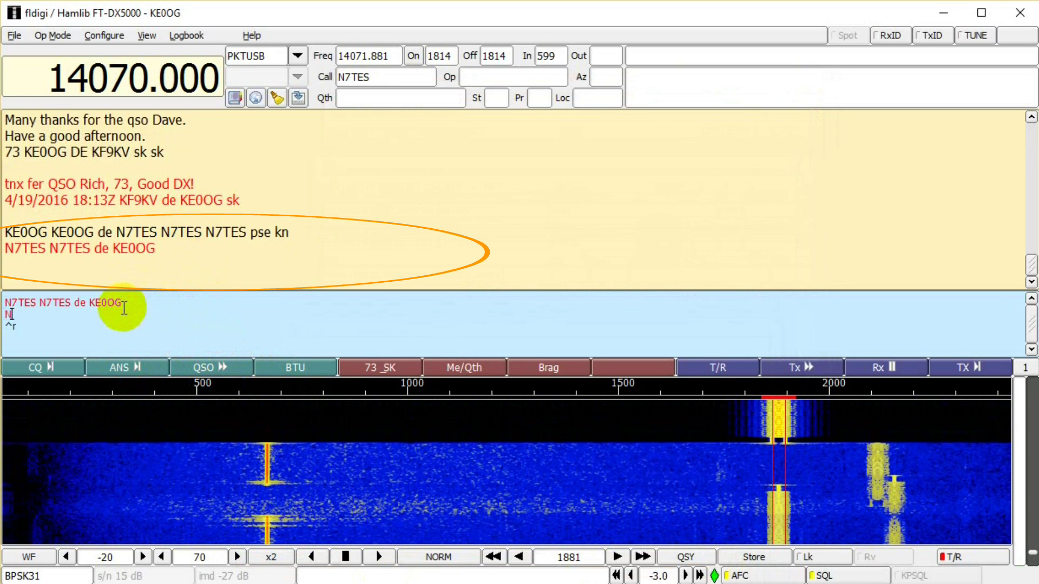
text( Dave)
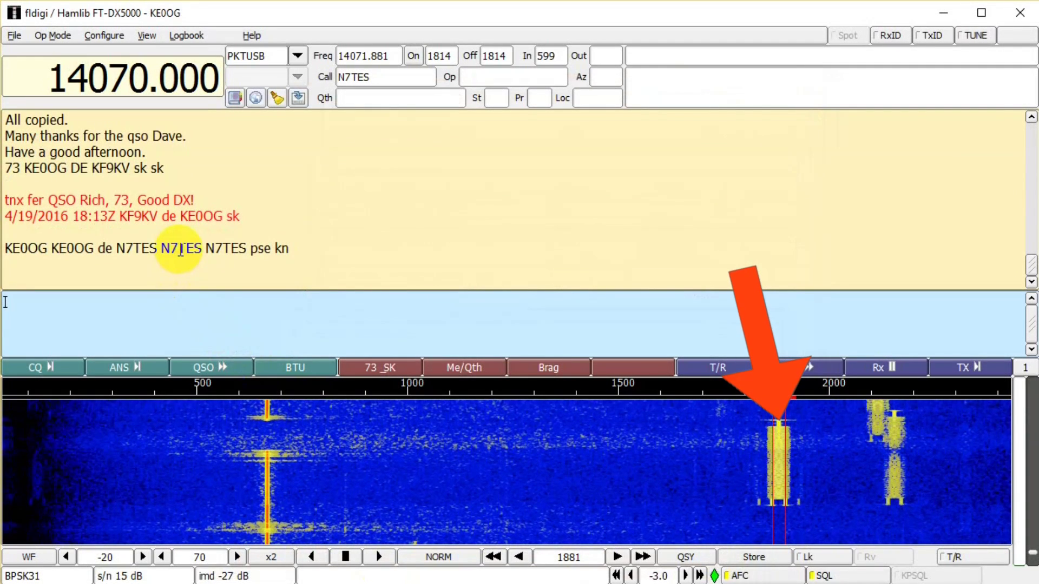
Resend the ANS reply without 'KE0OG KE0OG kn', adding the operator's name and 'Ridgway, CO', then BTU.
click(128, 366)
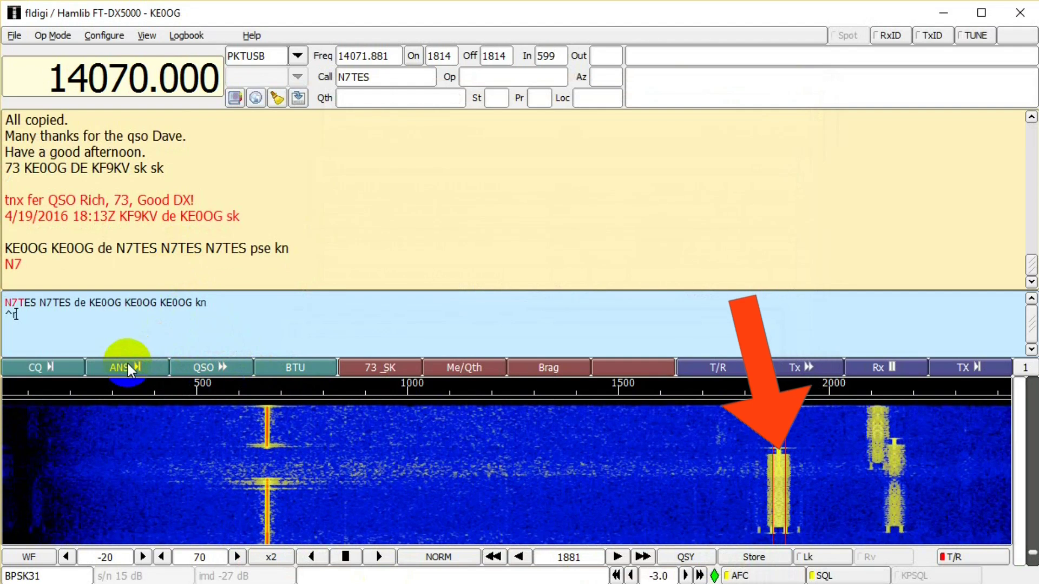
drag(214, 307, 120, 309)
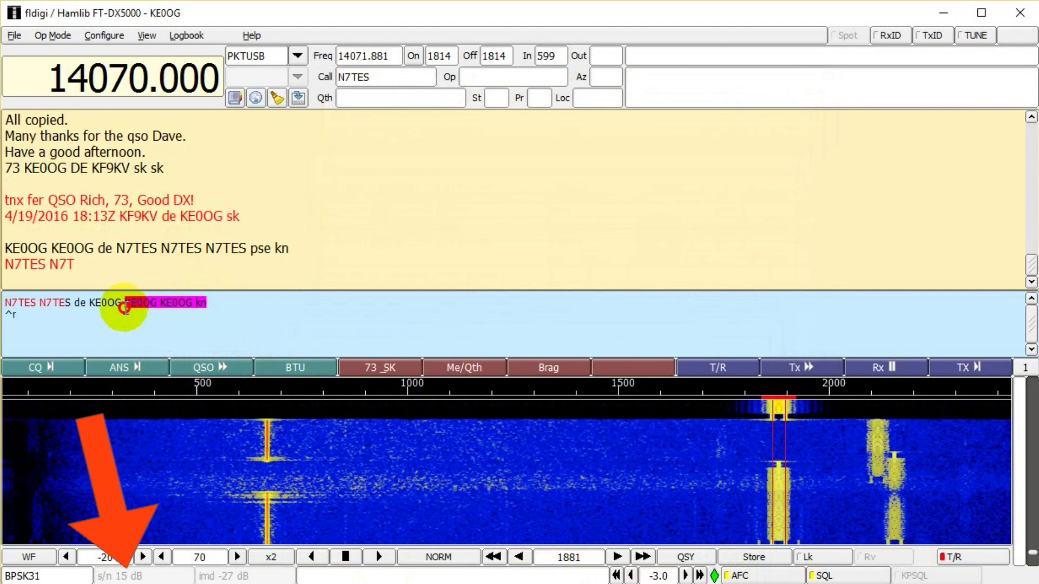
key(BackSpace)
key(Return)
text(Name Dave)
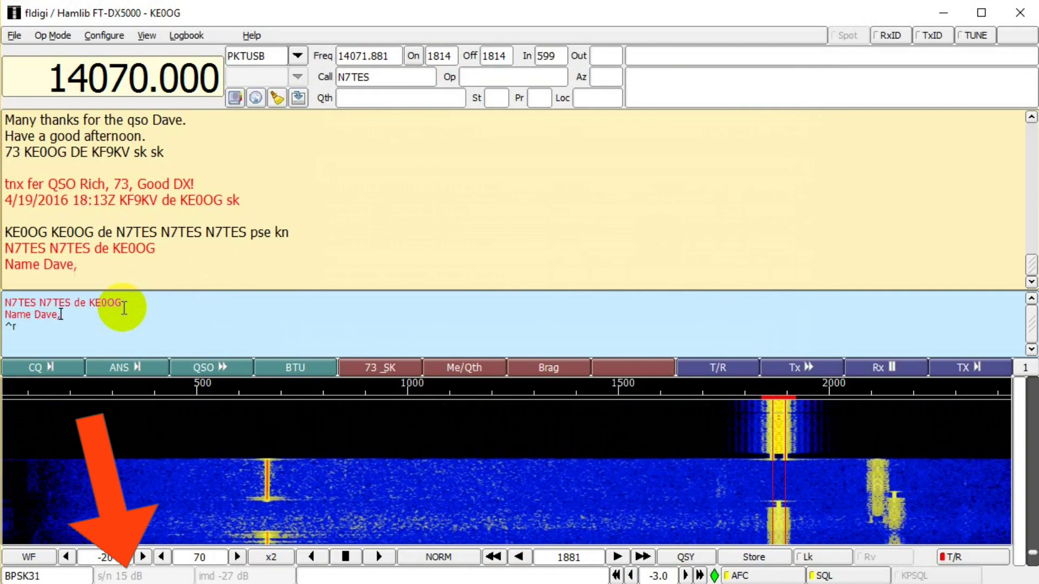
text(, Ridgway)
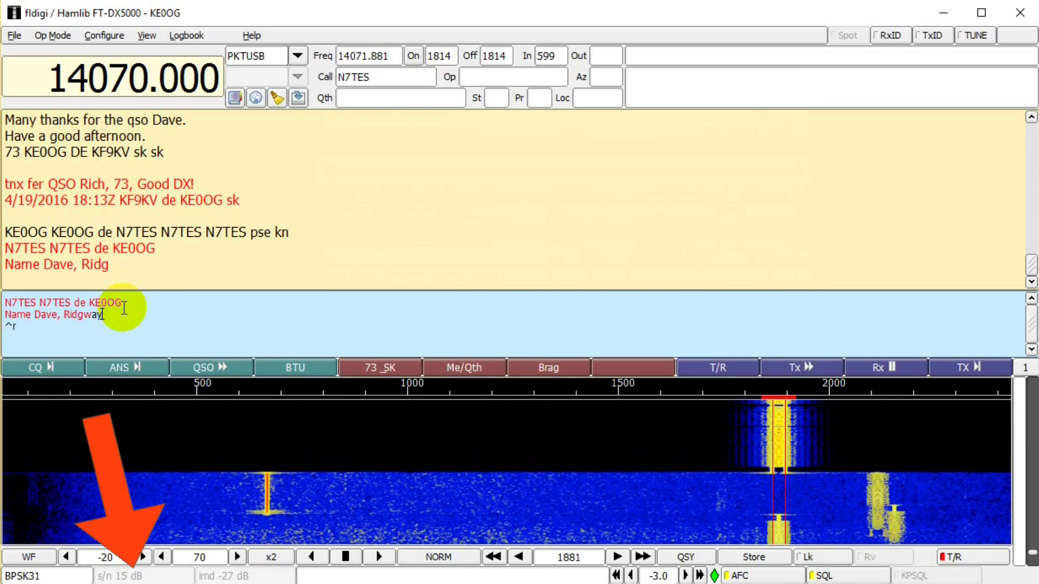
text(, CO, UR 599 sigs)
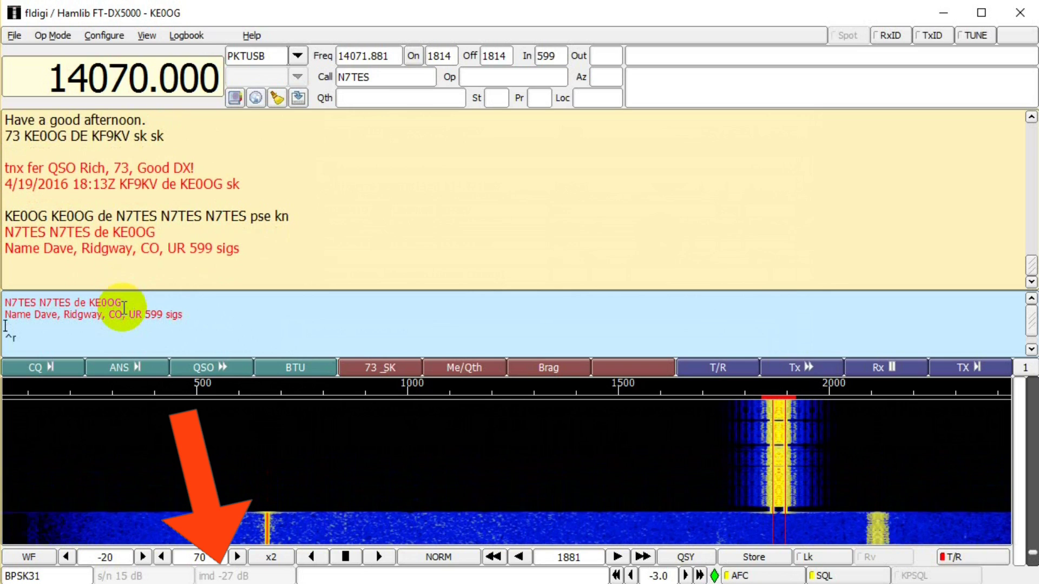
click(268, 366)
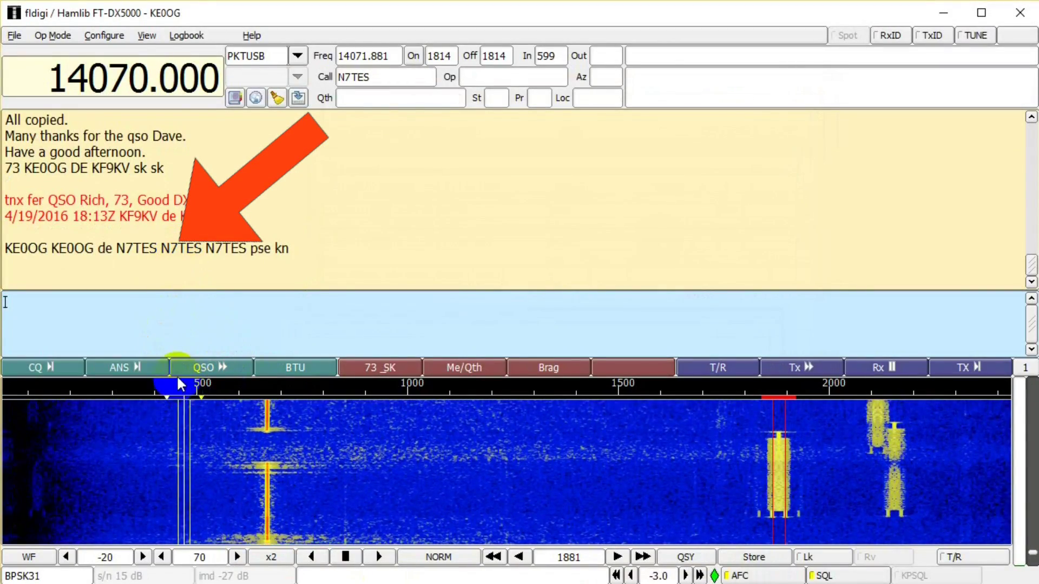
Resend the trimmed ANS reply with the operator's name, 'Ridgway, CO, UR 599 sigs' and a BTU handover.
click(128, 367)
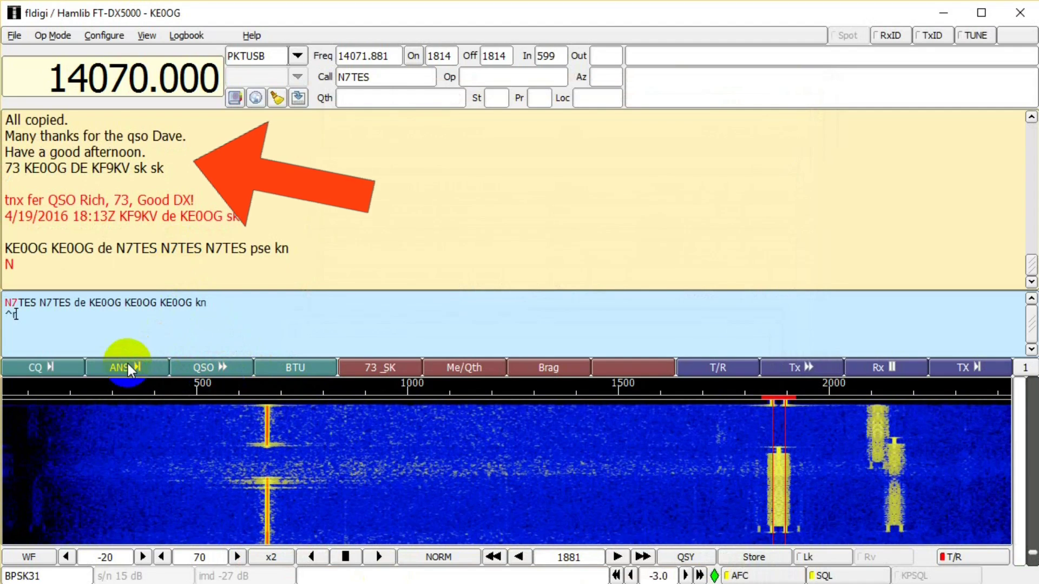
drag(209, 303, 123, 310)
key(Delete)
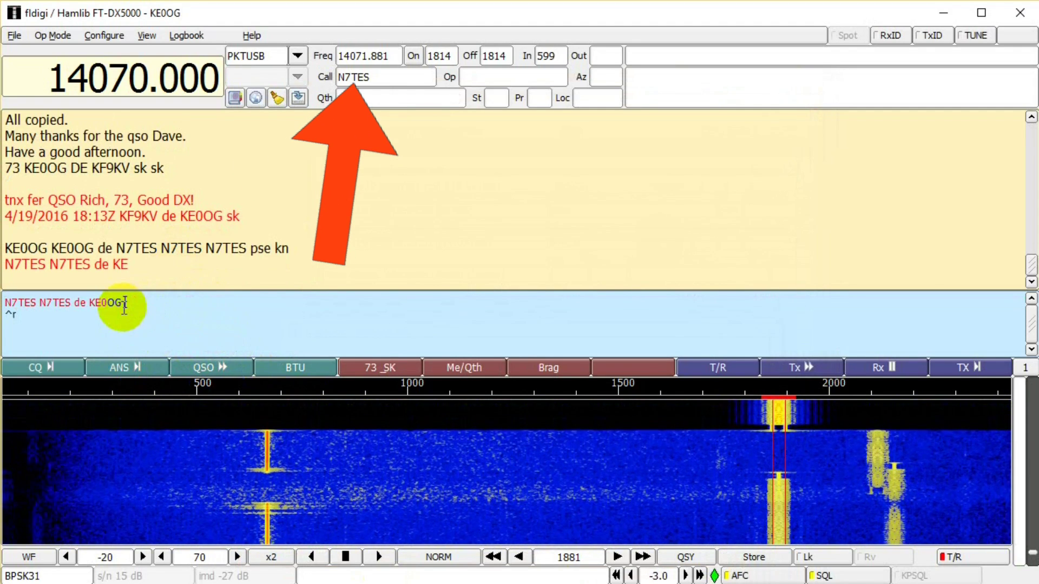
key(Return)
text(Name Dave)
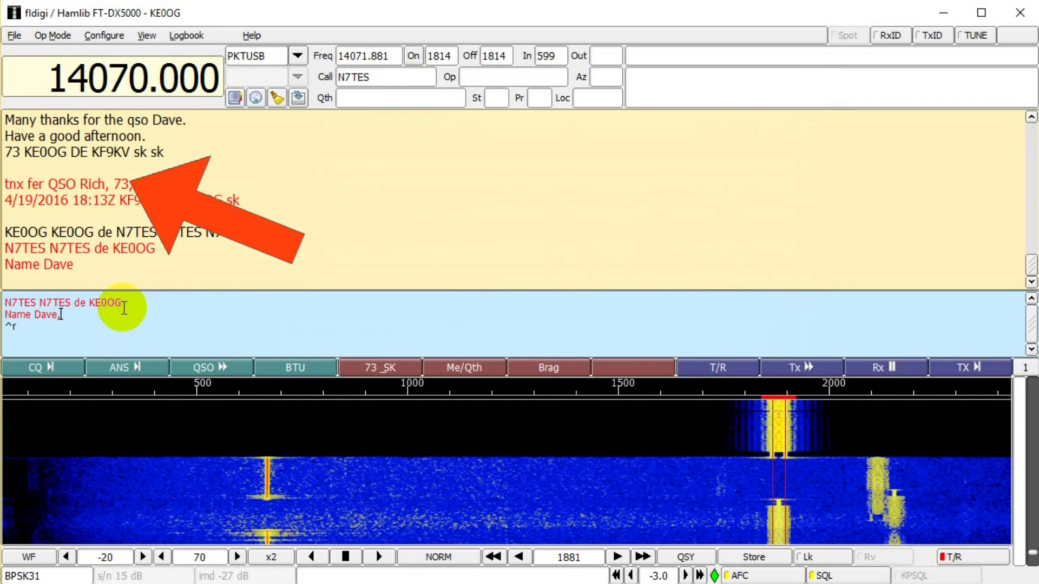
text(, Ridgway)
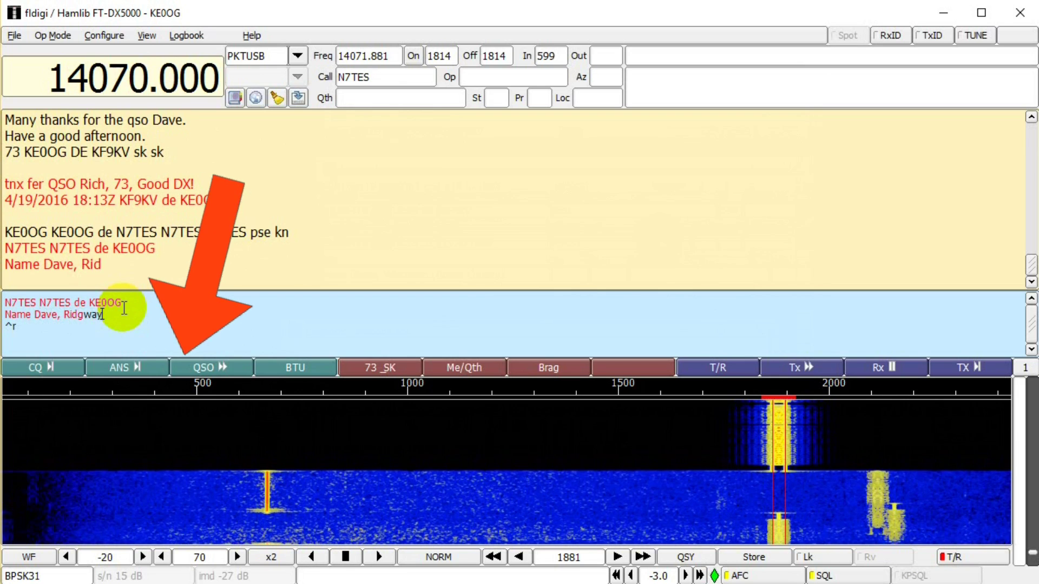
text(, CO,)
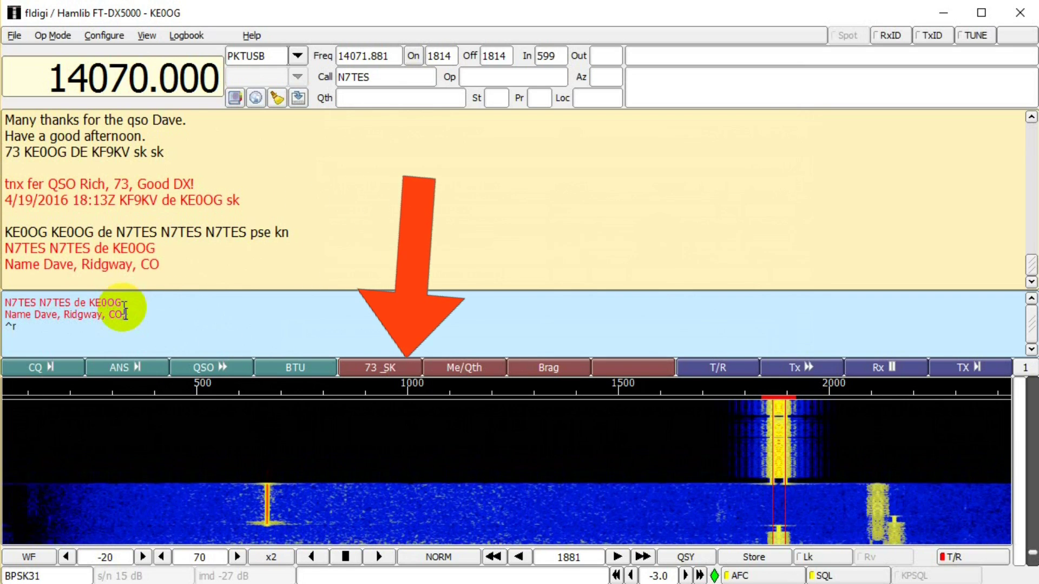
text( UR 599)
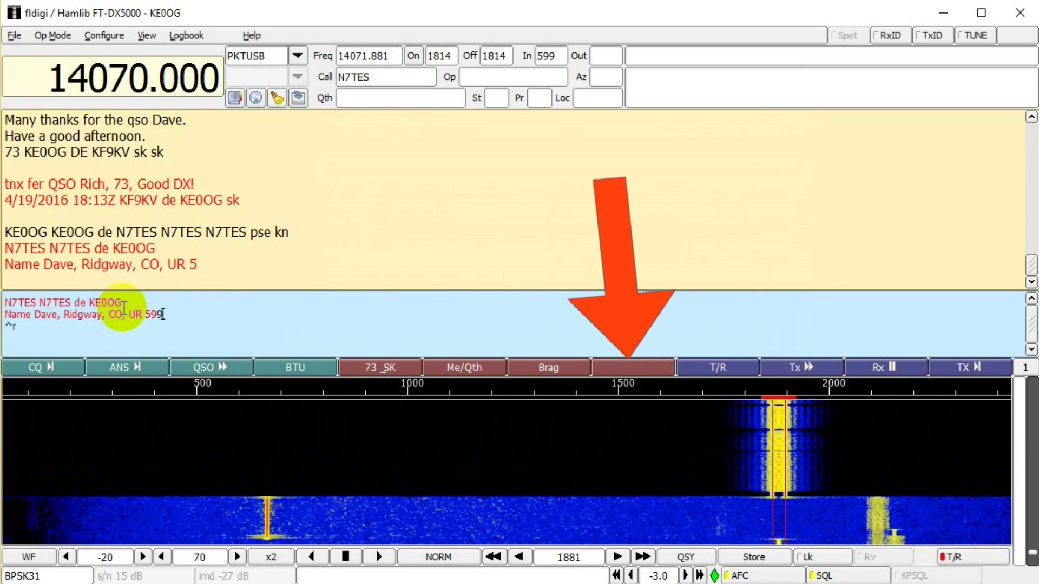
text( sigs)
key(Return)
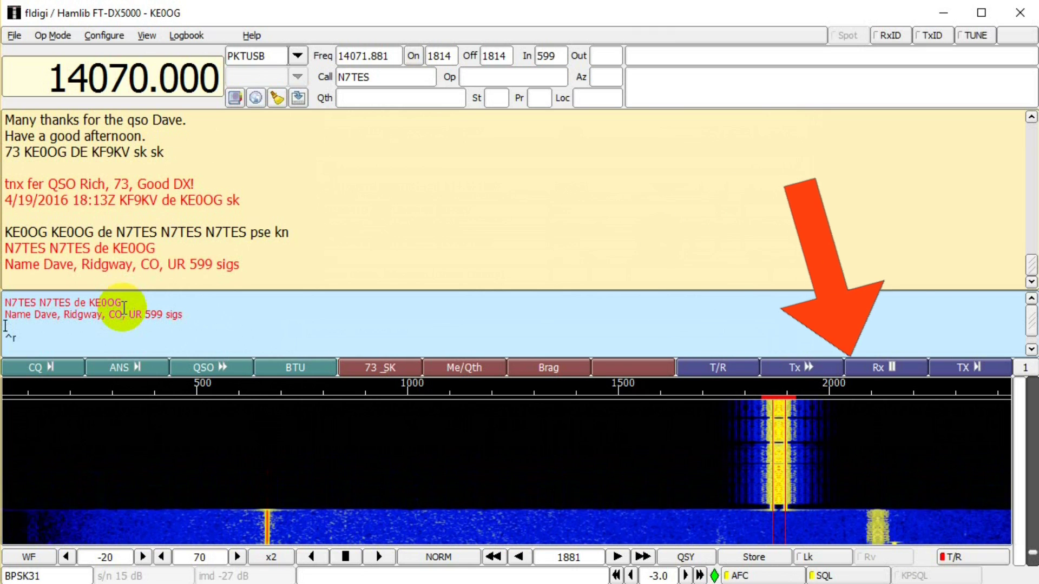
click(269, 367)
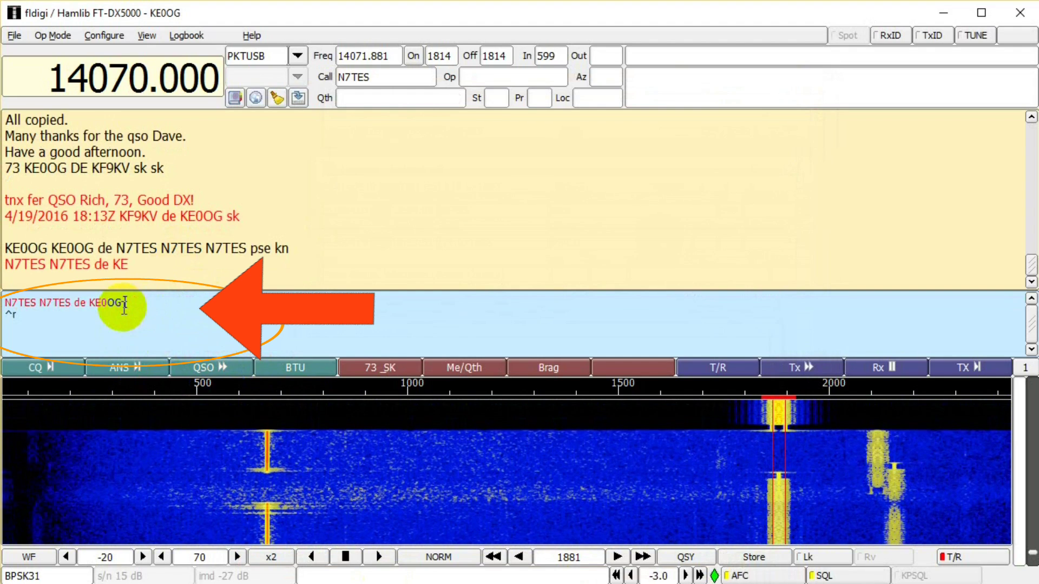
text(Name Dave, Ridgway, CO, UR 599 sigs)
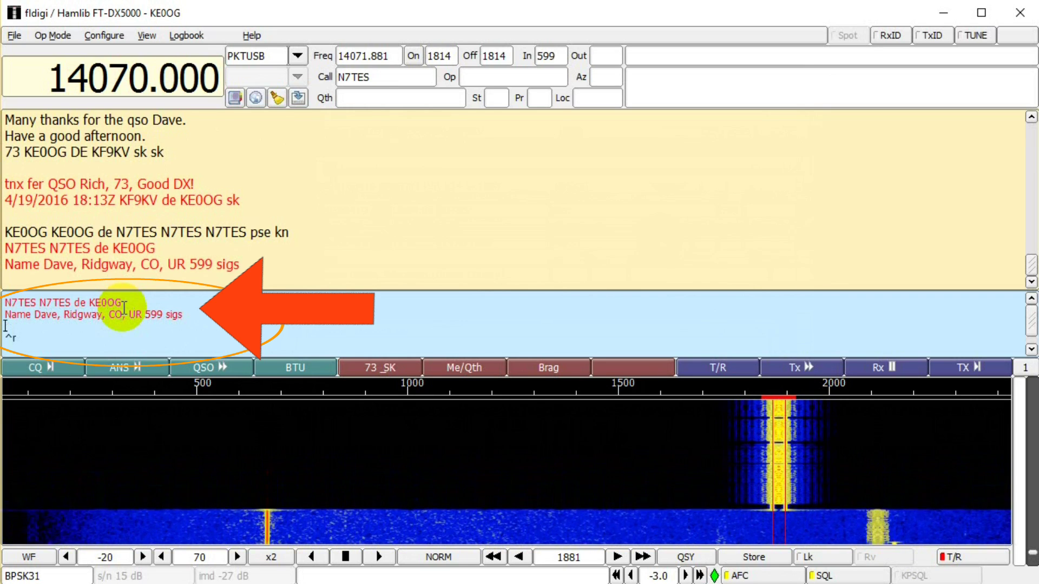
click(207, 381)
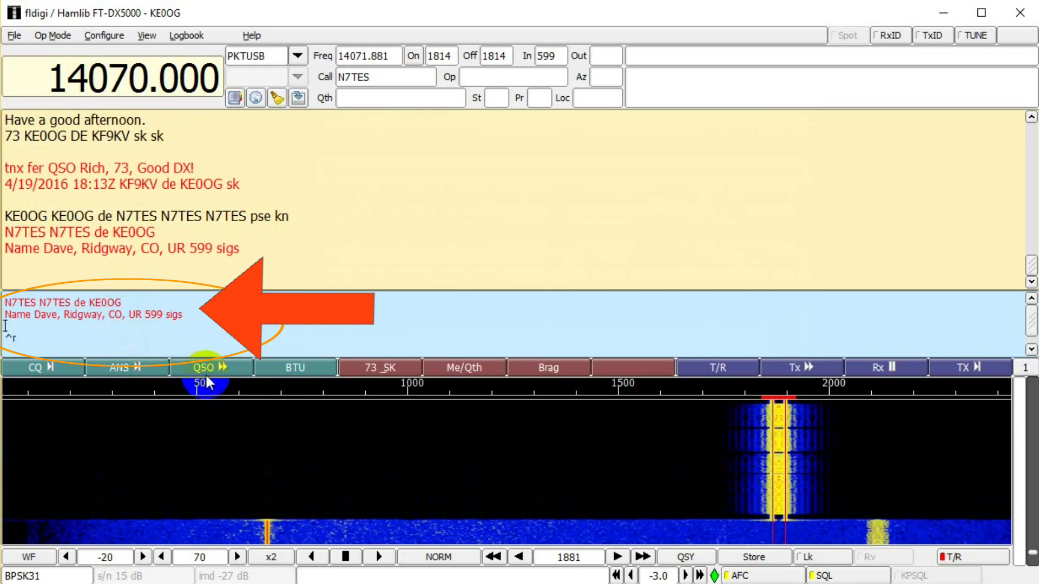
click(268, 367)
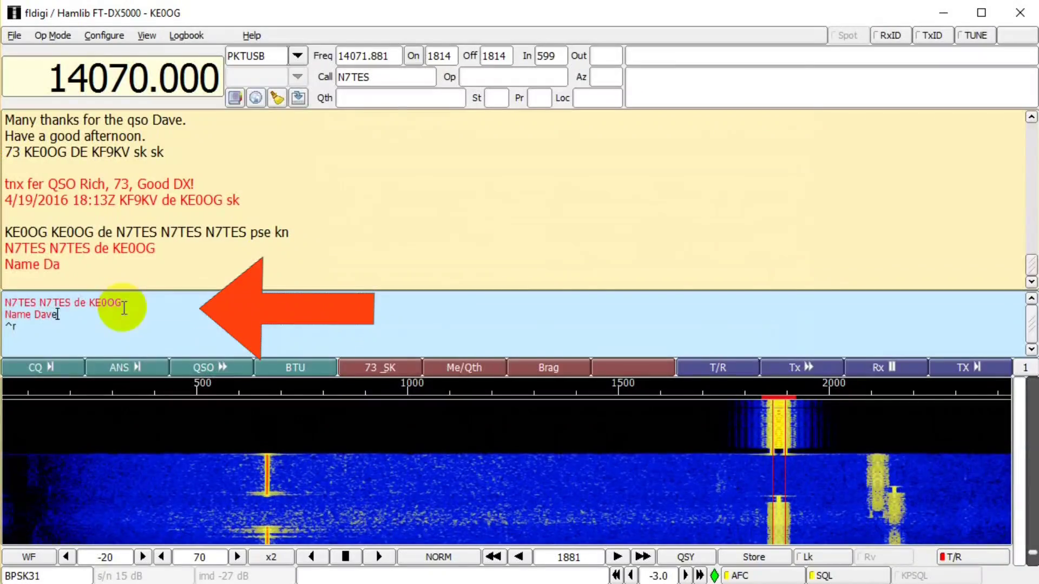
text(, R)
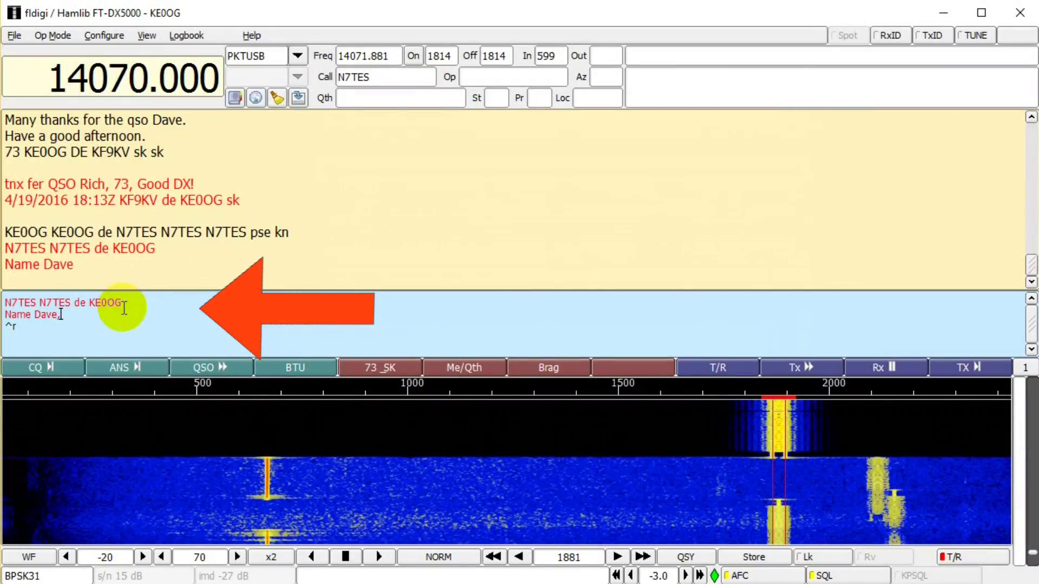
text(idgway)
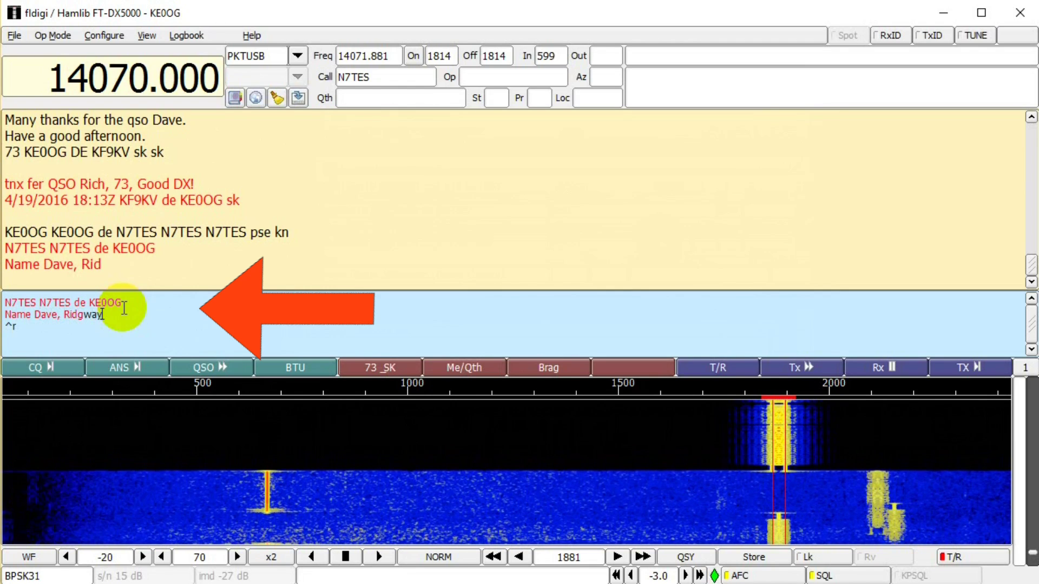
text(, CO)
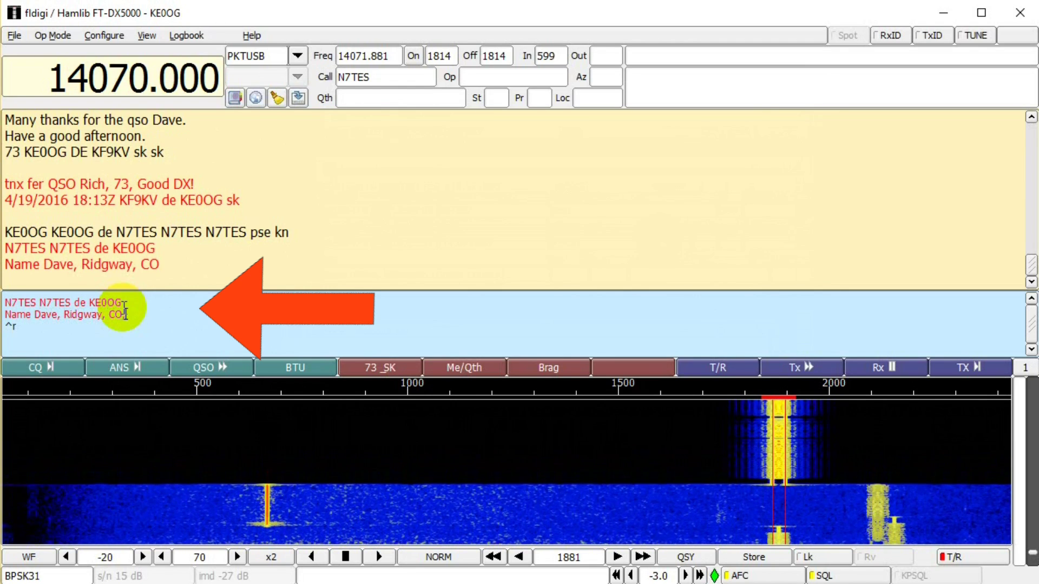
text(, UR 599 sigs)
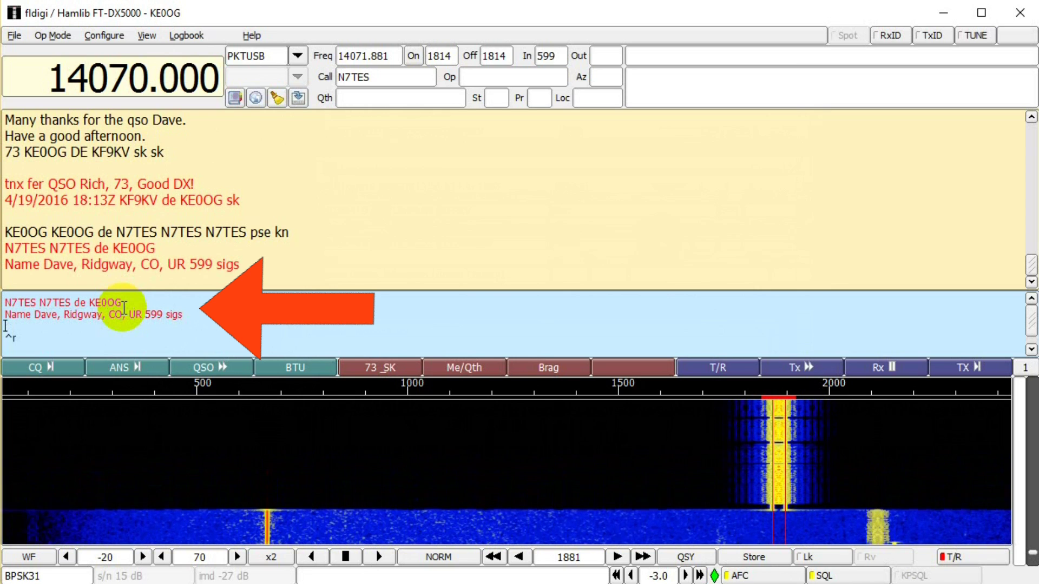
click(214, 372)
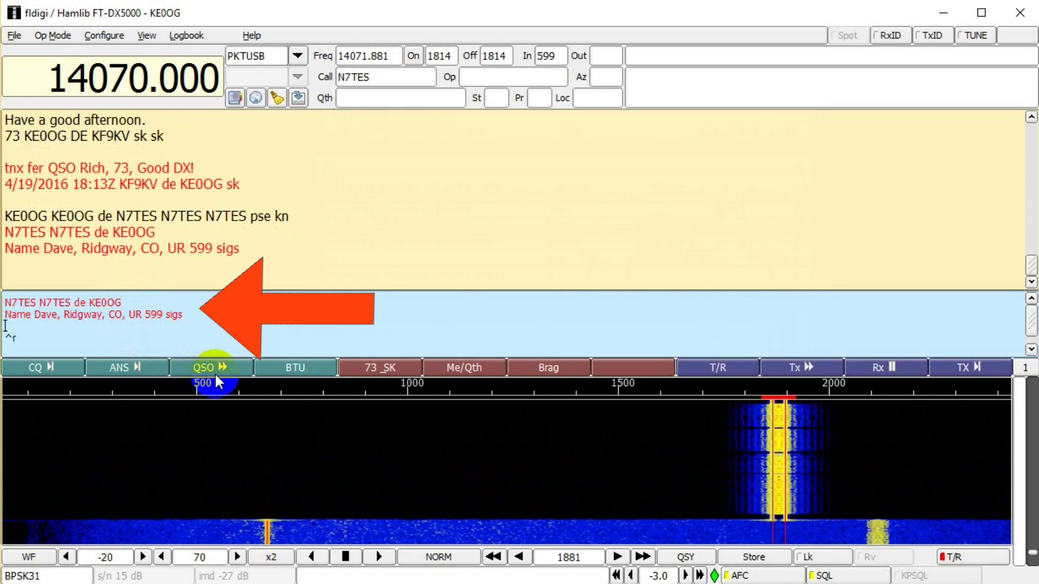
click(269, 367)
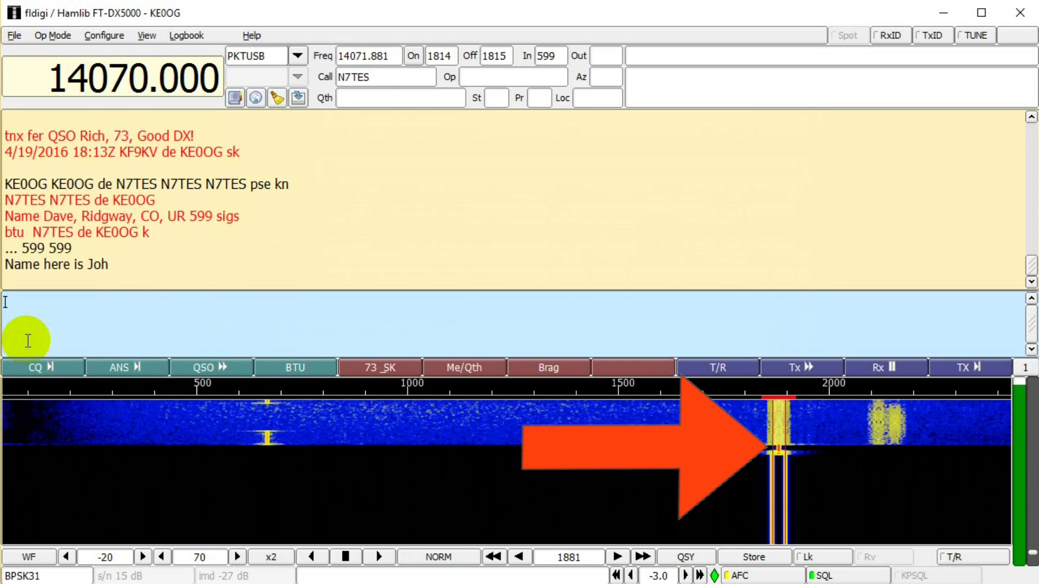
Capture the received operator's name, Puyallup and WA from the RX text into the Op and Qth log fields.
click(102, 265)
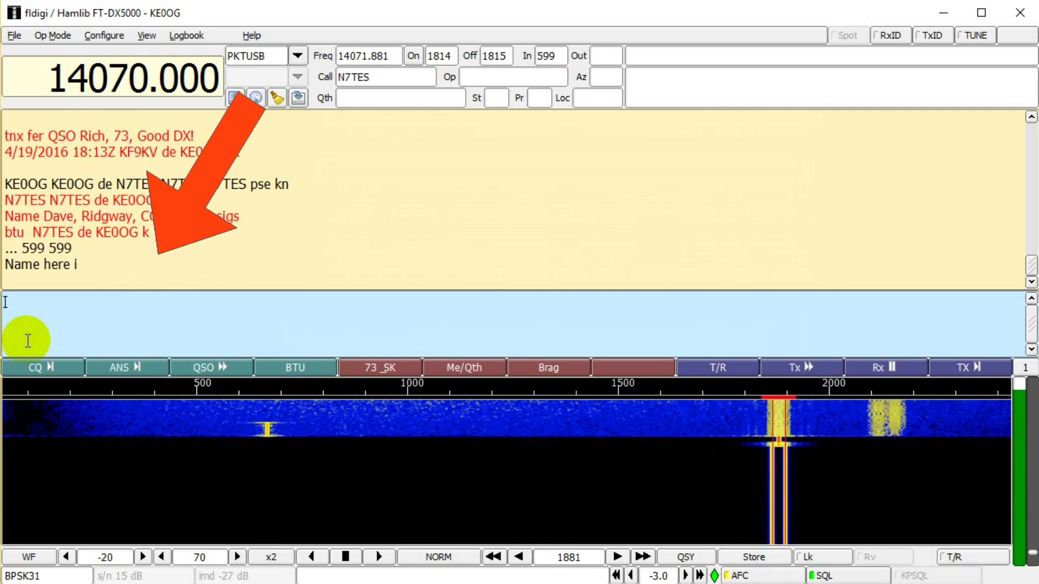
click(104, 267)
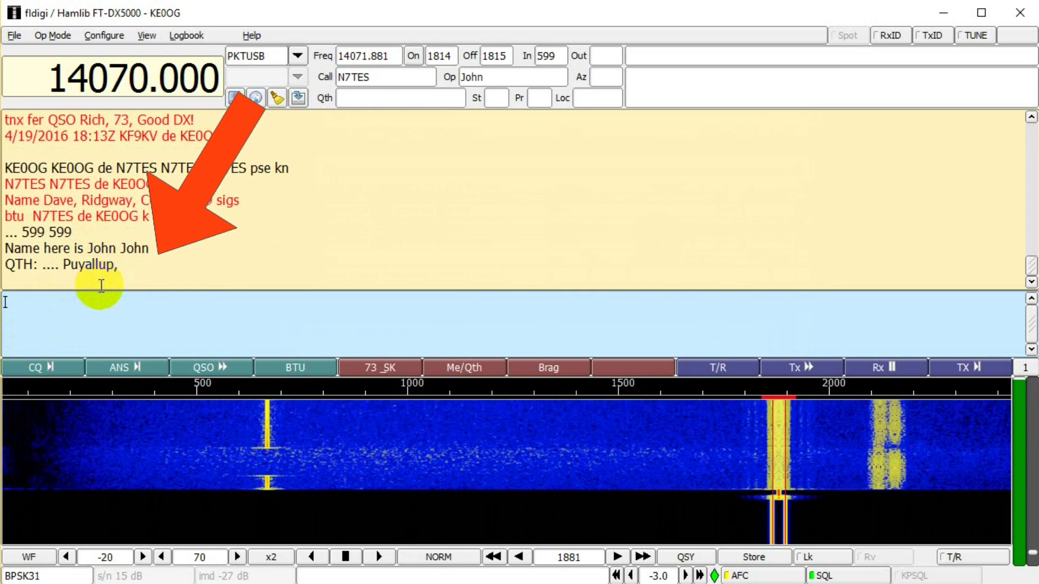
click(108, 249)
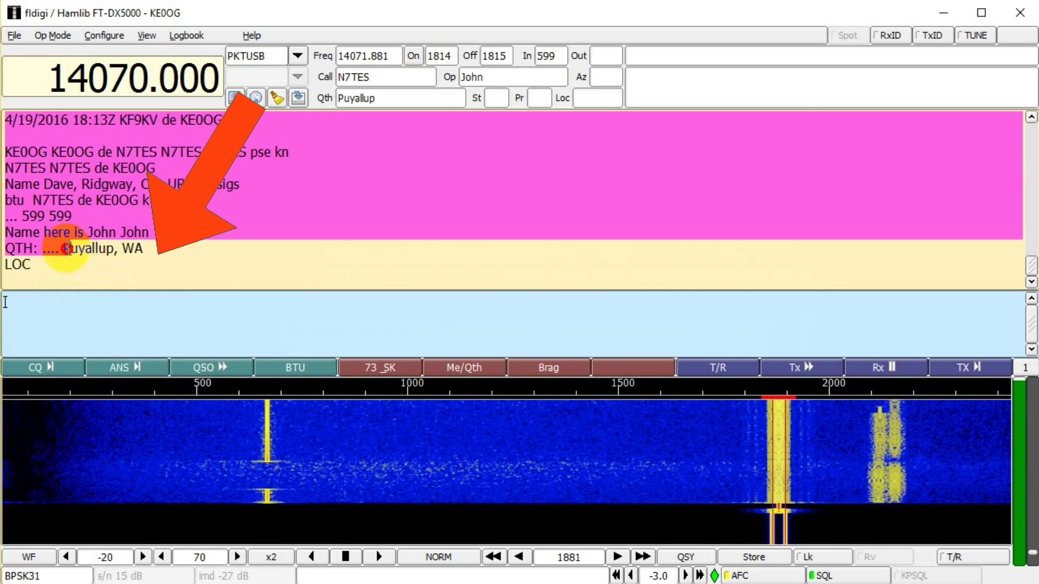
click(89, 249)
click(132, 249)
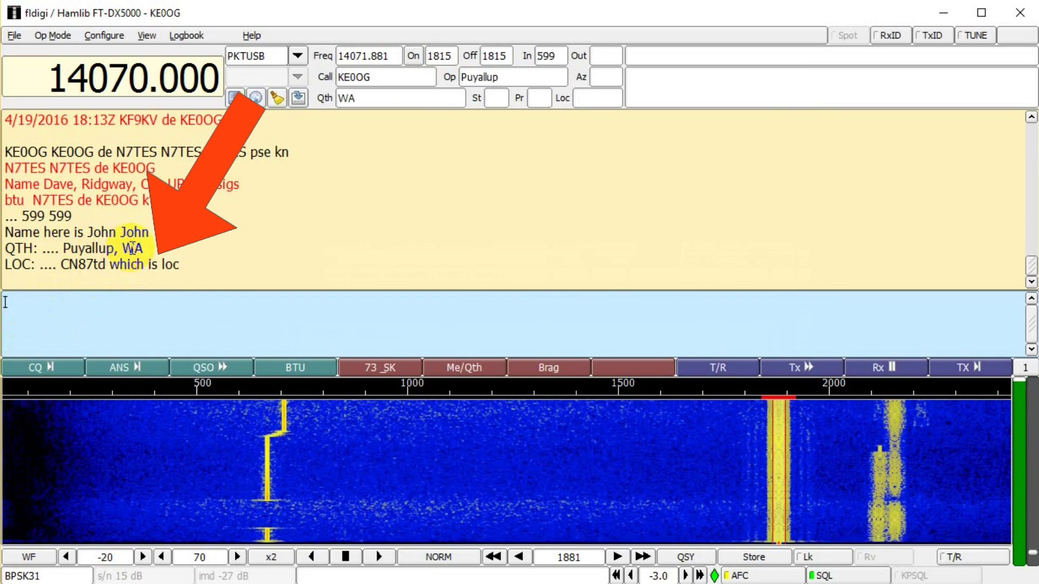
click(102, 232)
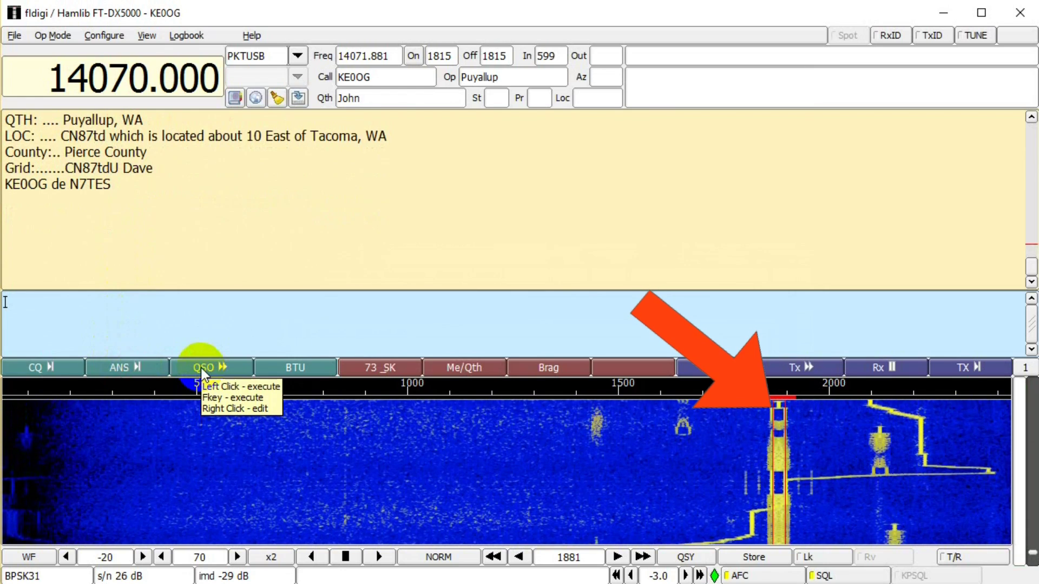
Start a QSO macro reply acknowledging 'on all' and begin the fldigi software remark.
click(202, 370)
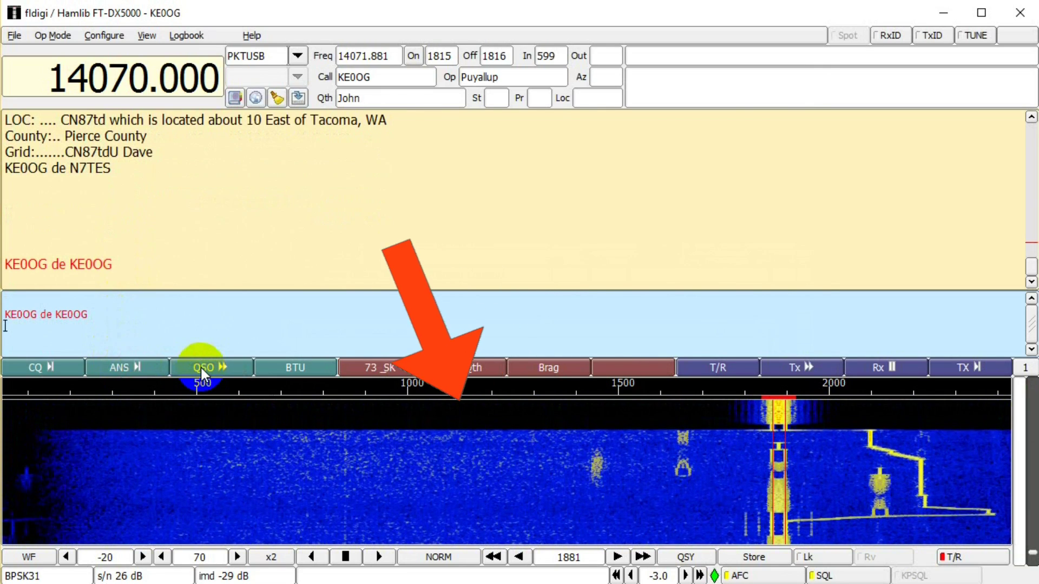
text(FB John, on all.)
key(Return)
text(I'm gett)
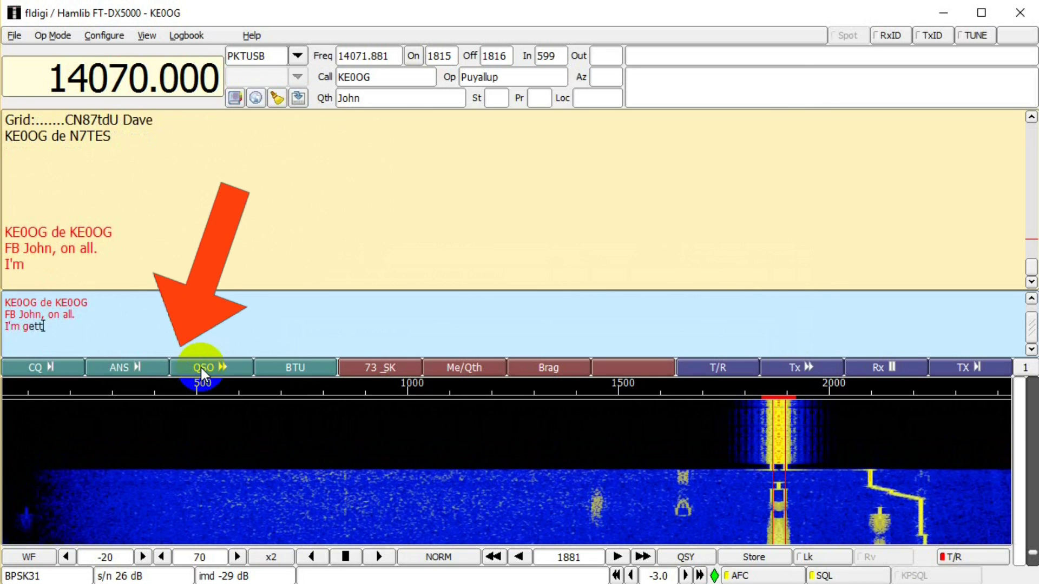
text(ing used to the)
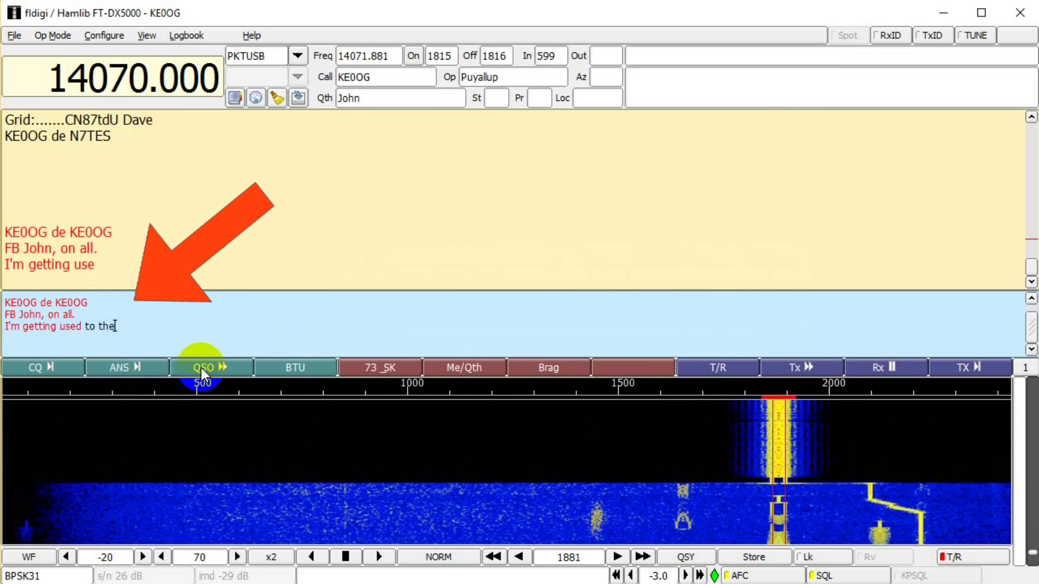
text( fe)
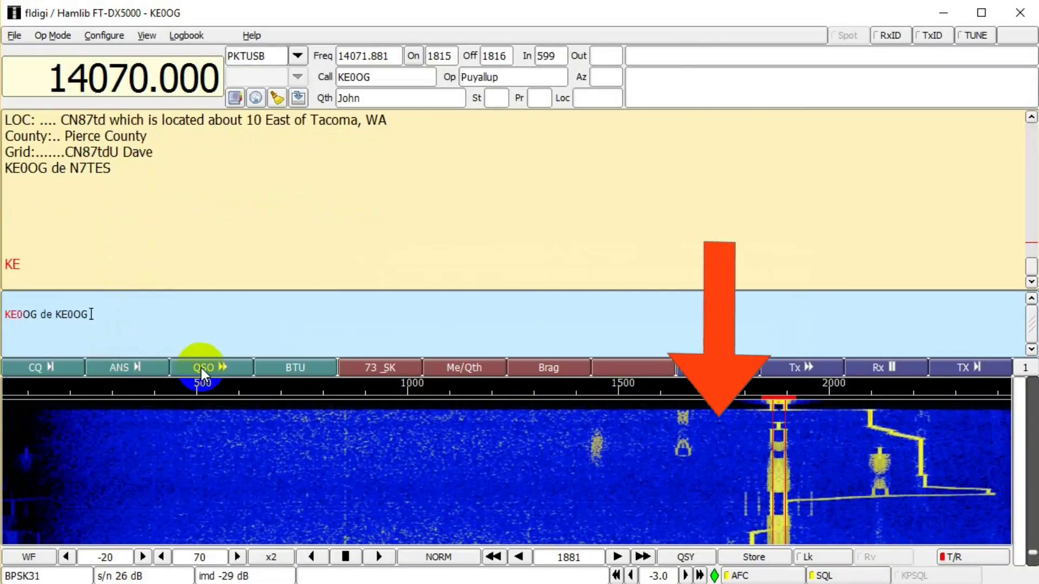
key(Return)
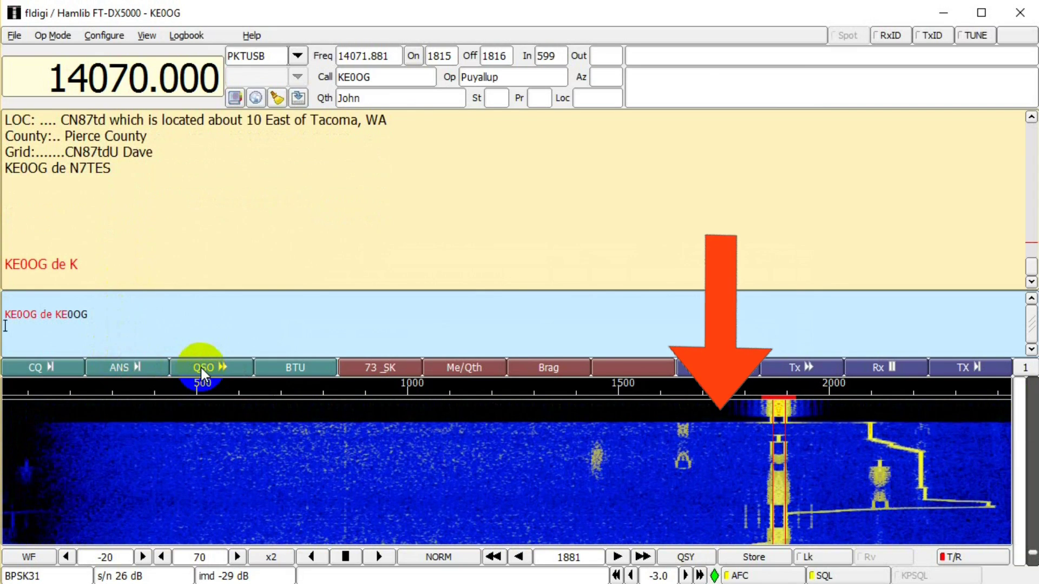
Retype the 'on all' acknowledgement and 'I'm getting used to the fldigi software.', starting a 'Rig here' line.
text(FB John, on all.)
key(Return)
text(I'm getting use)
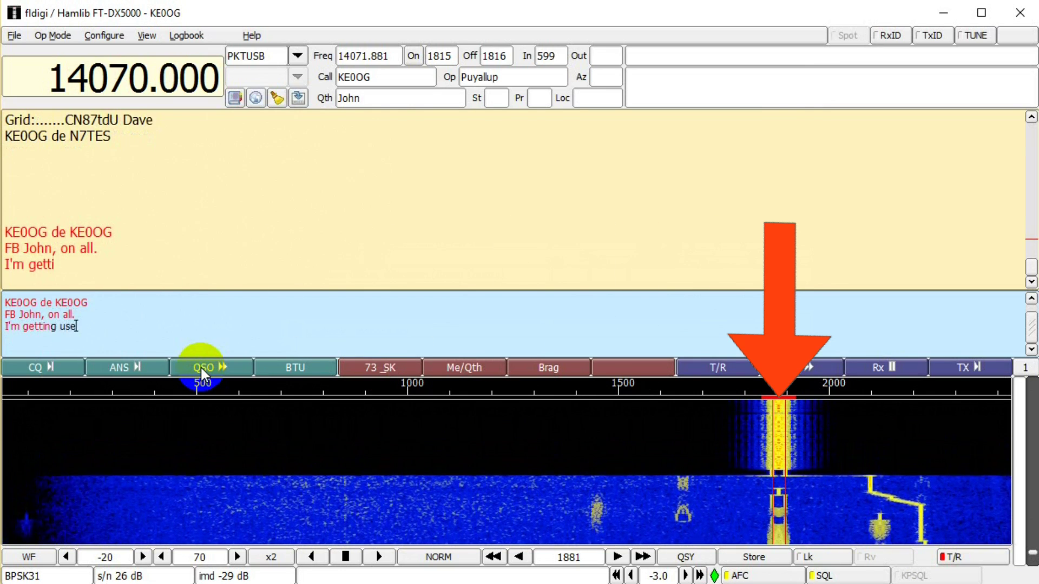
text(d to the f)
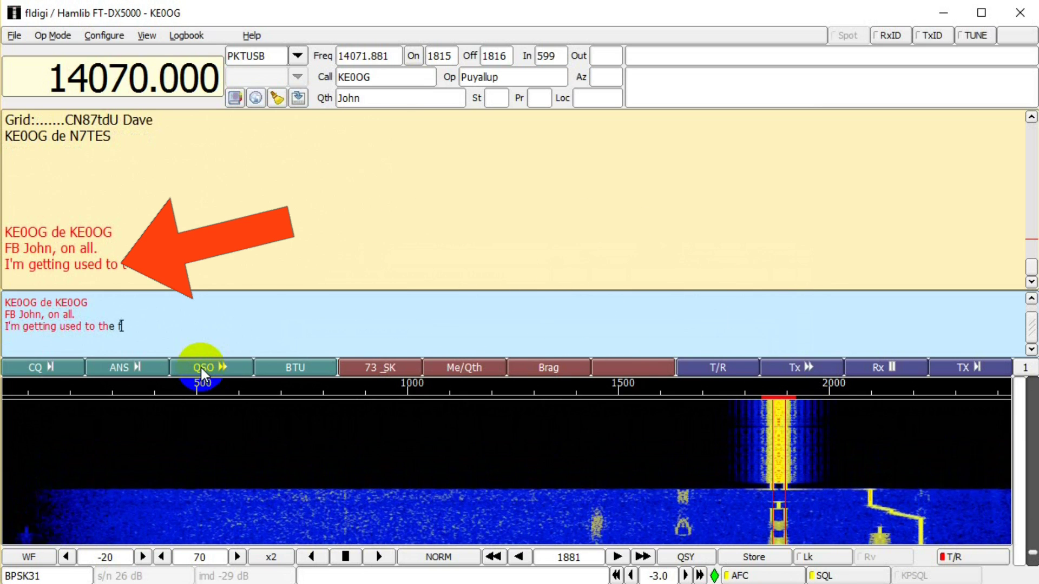
text(ldigi sof)
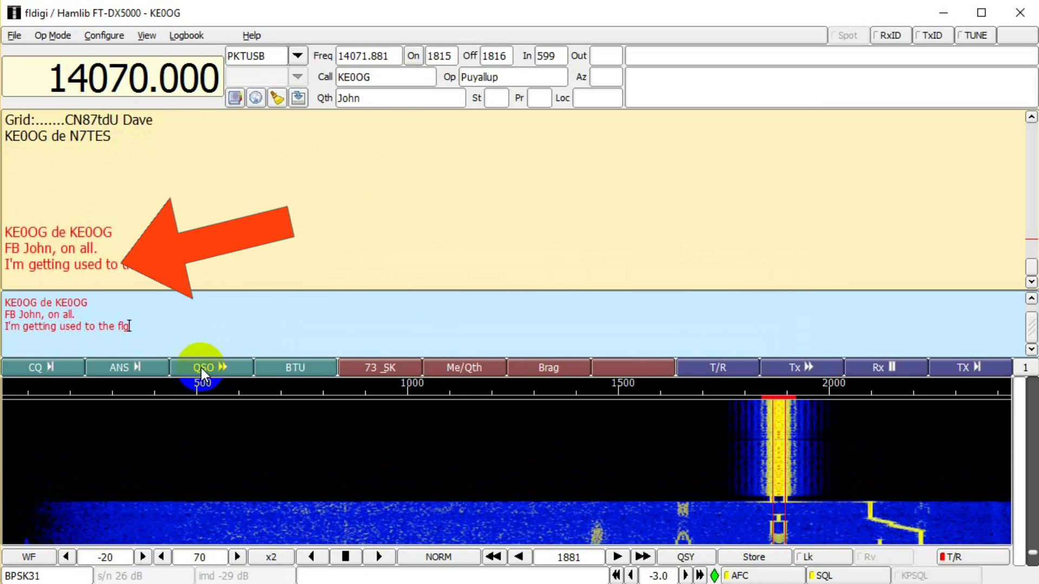
text(twa)
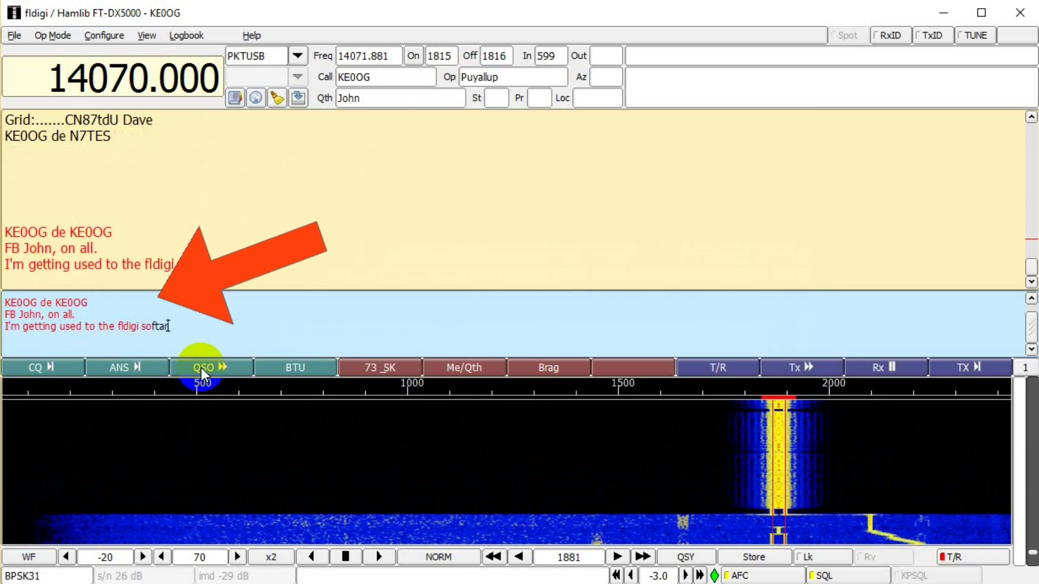
text(re.)
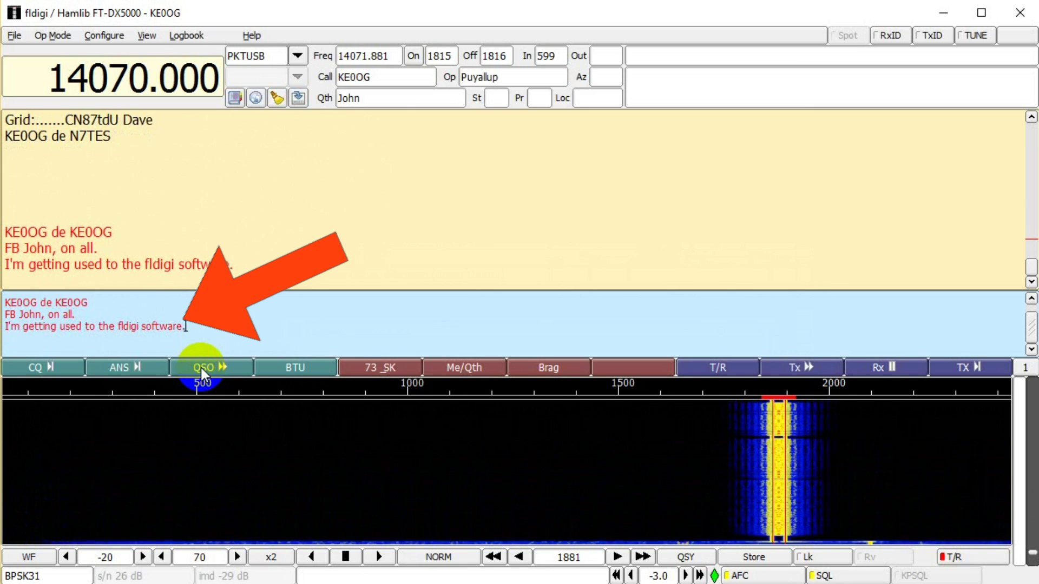
key(Return)
text(Rig here)
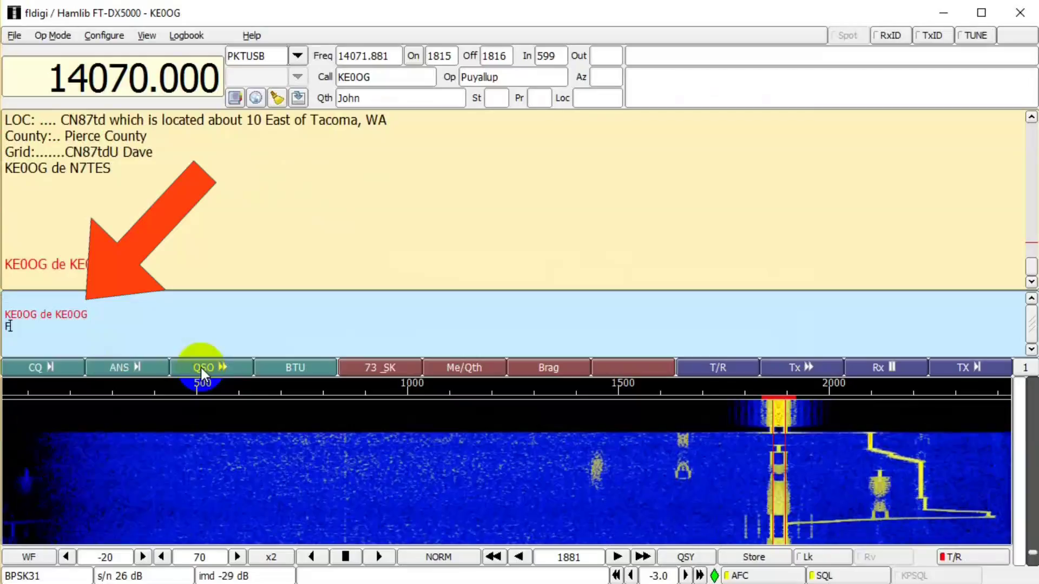
Retype the acknowledgement and the fldigi software line, correcting 'softare' to 'software.'.
text(B John, on all.)
key(Return)
text(I'm getting used to the fld)
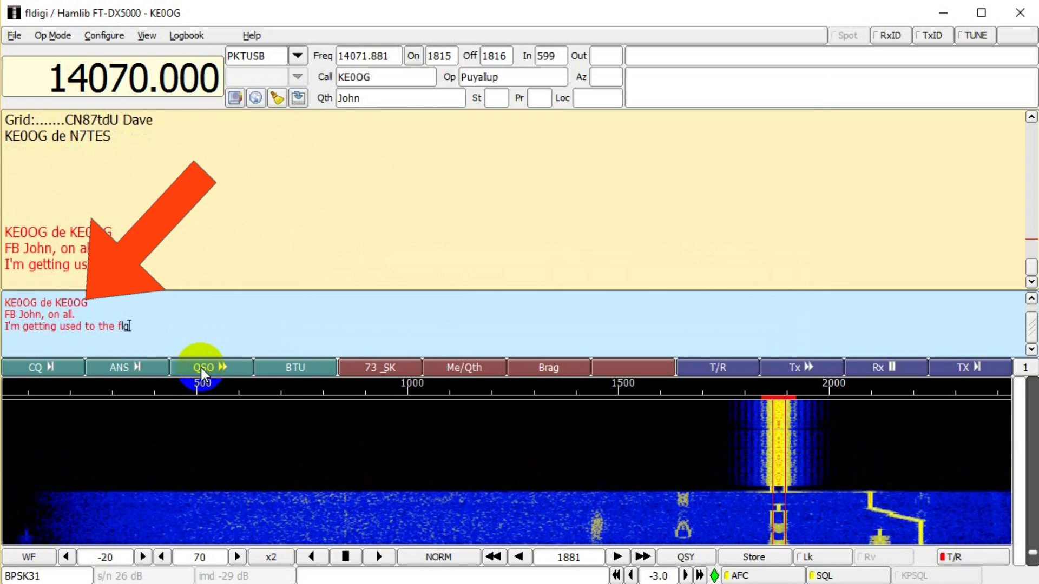
text(igi software.)
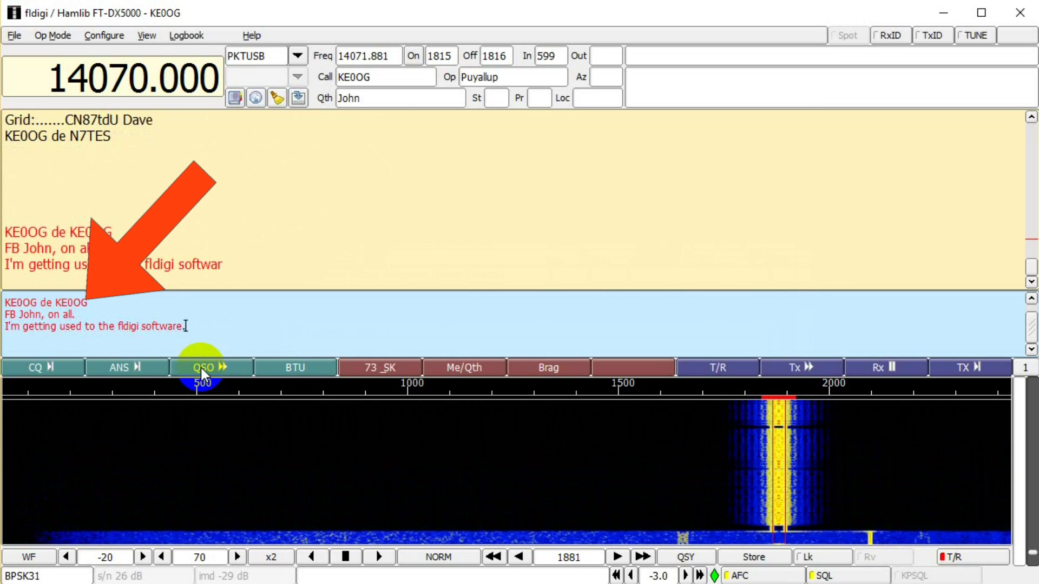
Add the rig line 'Yaesu FTDX3000 running abt 30 watts into a ground-mounted vert'.
key(Return)
text(Rig here Yaesu FT)
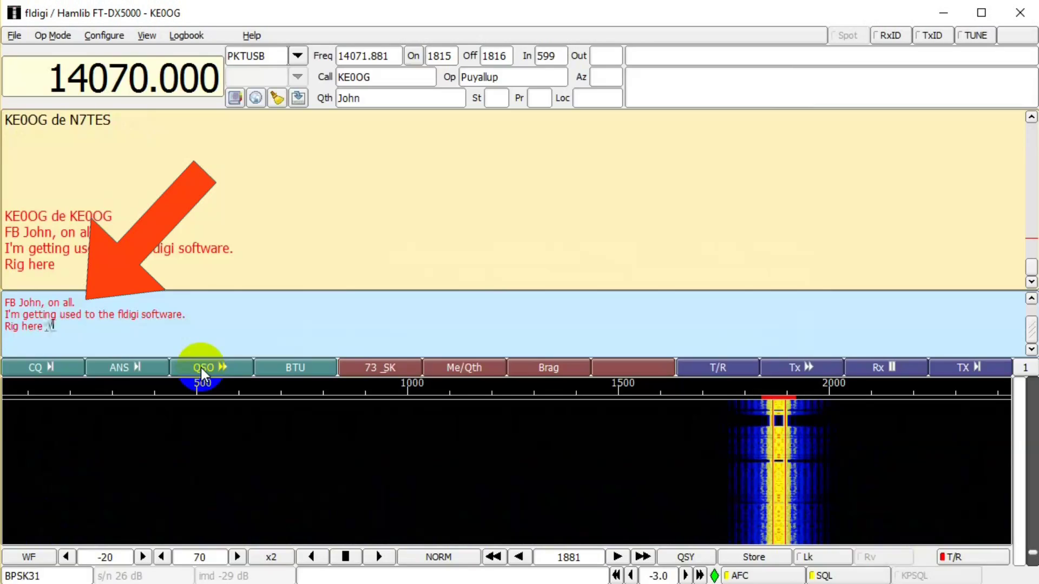
text(aesu FTDX3000)
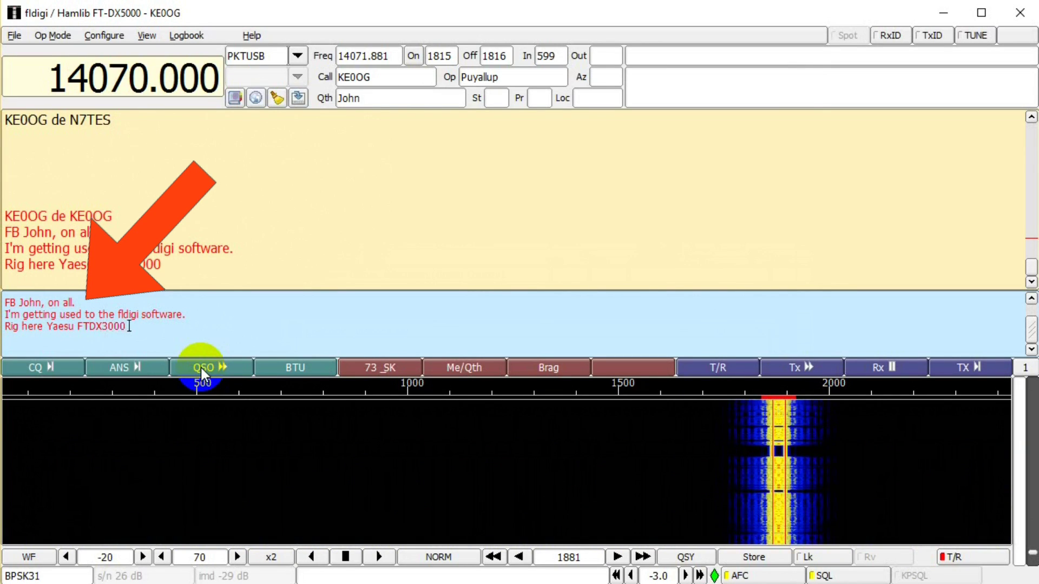
text( runn)
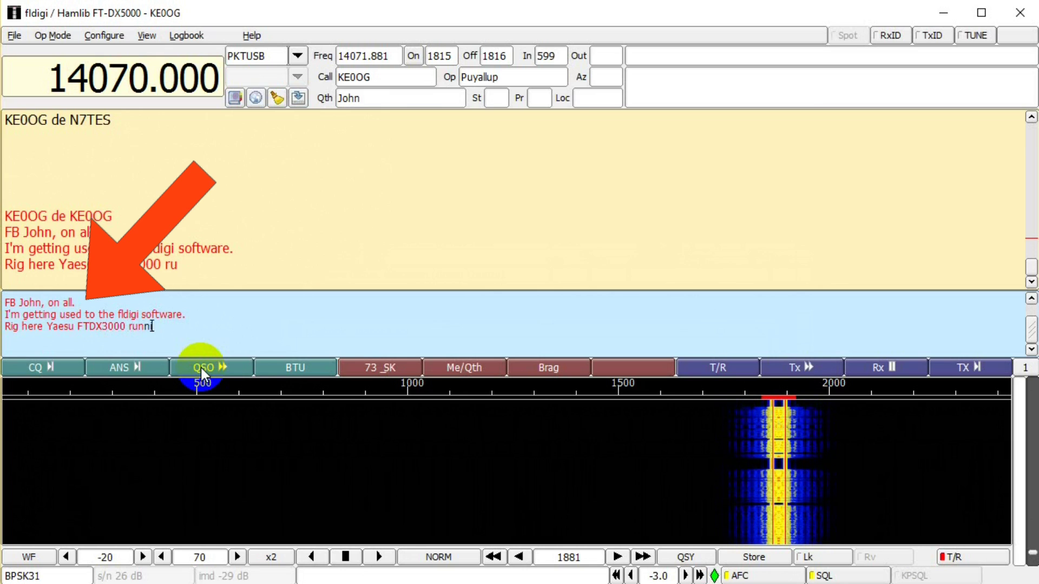
text(ing )
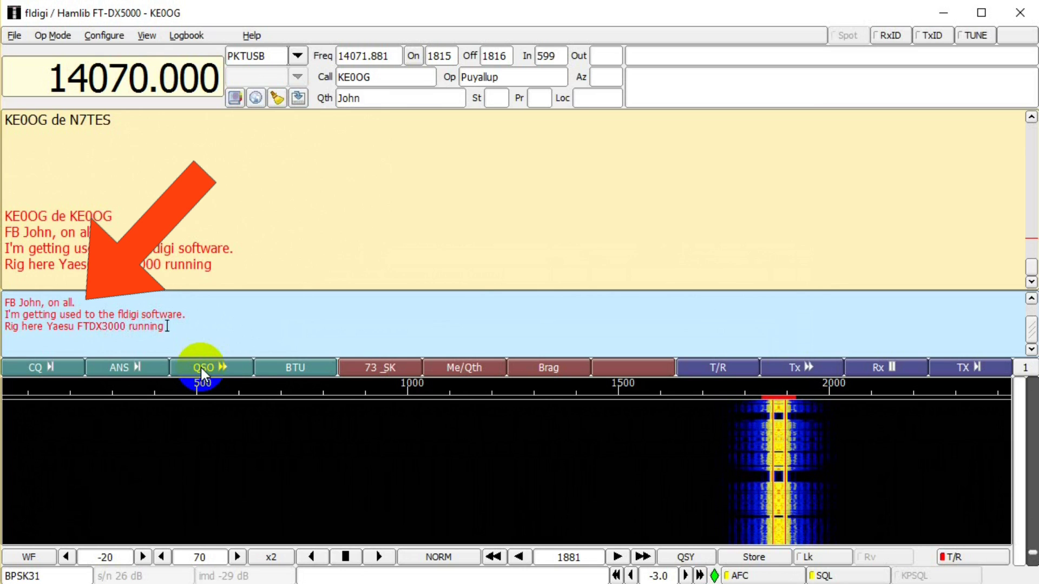
text(abt 30 watts)
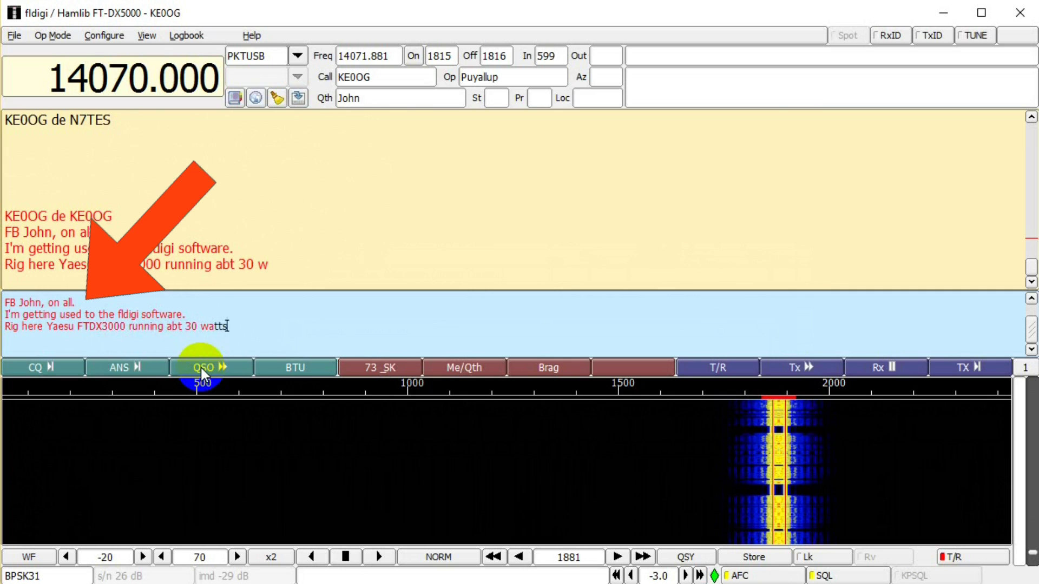
text( into a ground)
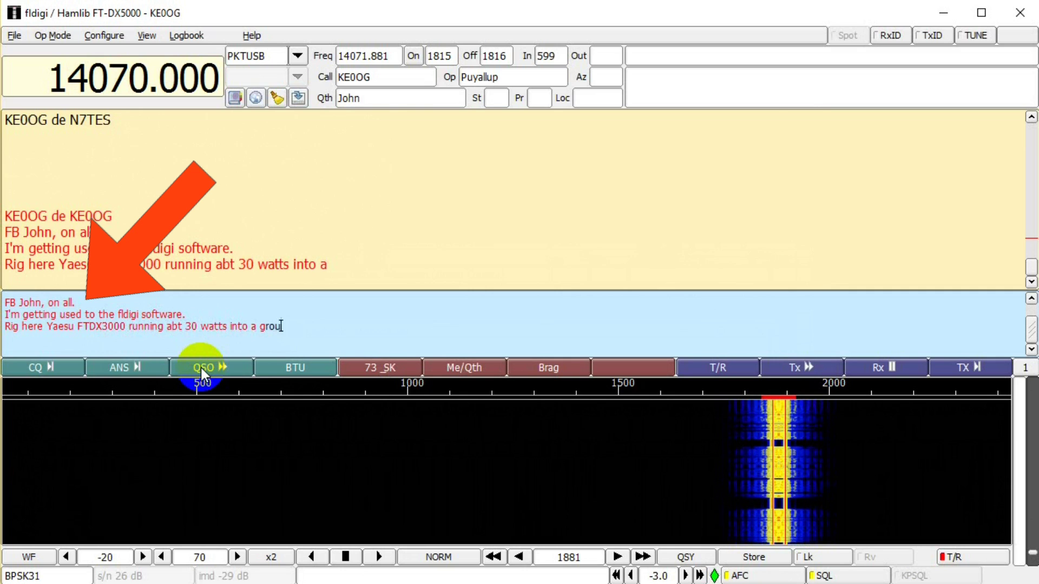
text(-mounted vertical.)
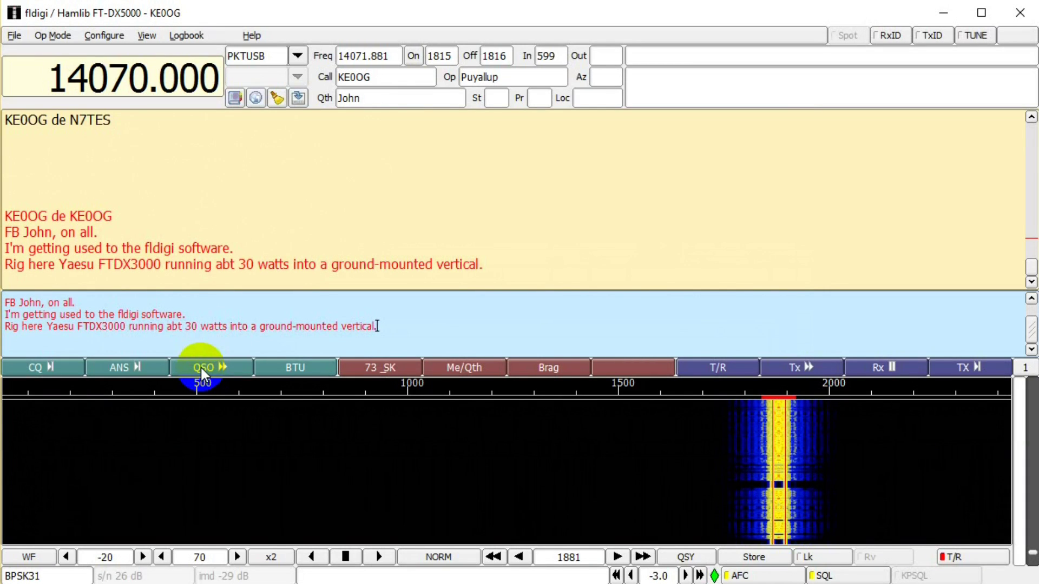
Finish the rig description with 'Rig runs on solar power.' and end the line.
text(ig runs on solar power.)
key(Return)
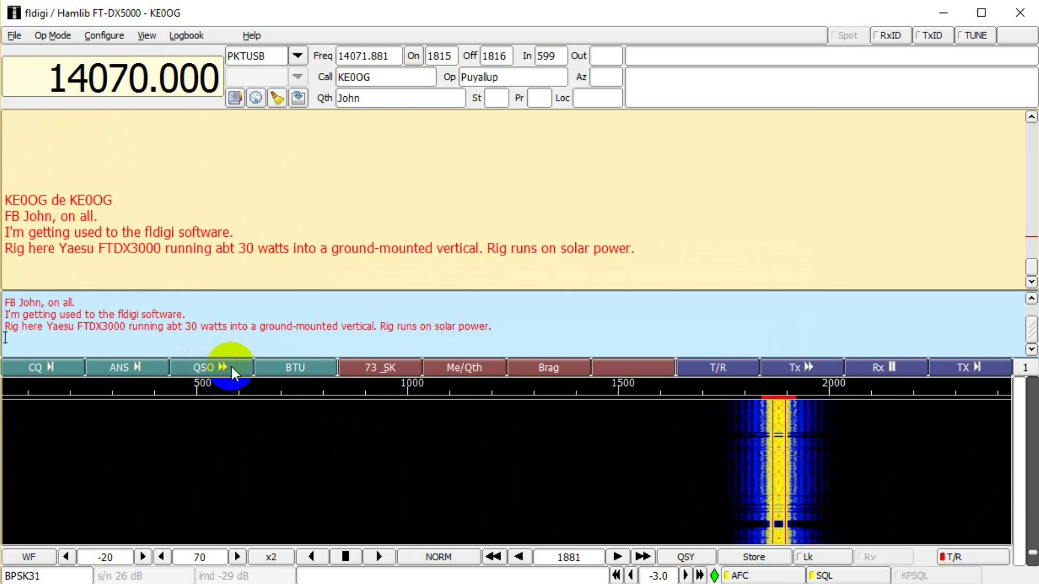
Hand over with the btu sign-off and capture the contact's first name into the Op field.
click(280, 368)
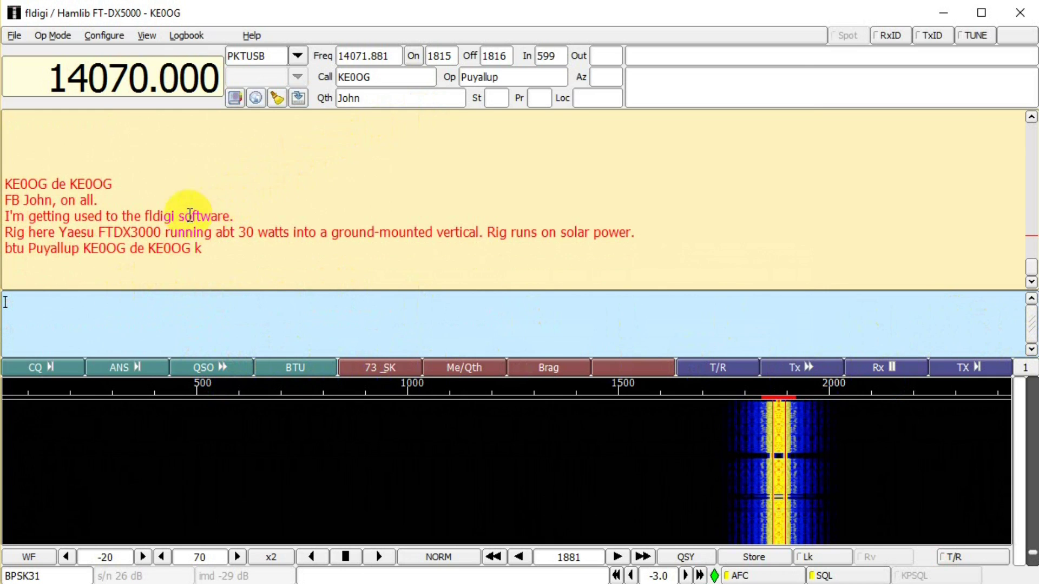
shift+click(46, 200)
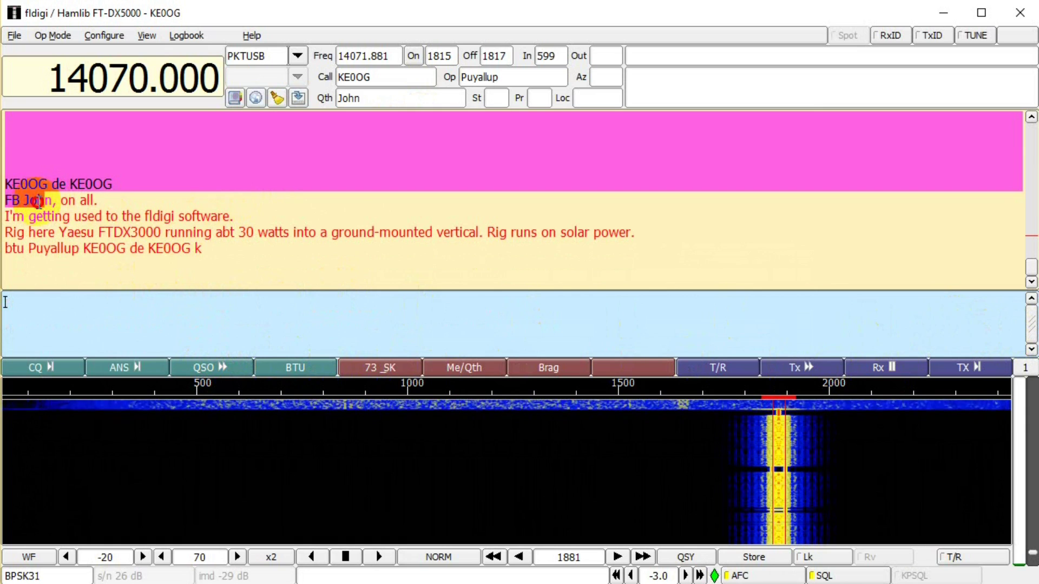
click(51, 200)
drag(52, 202, 33, 200)
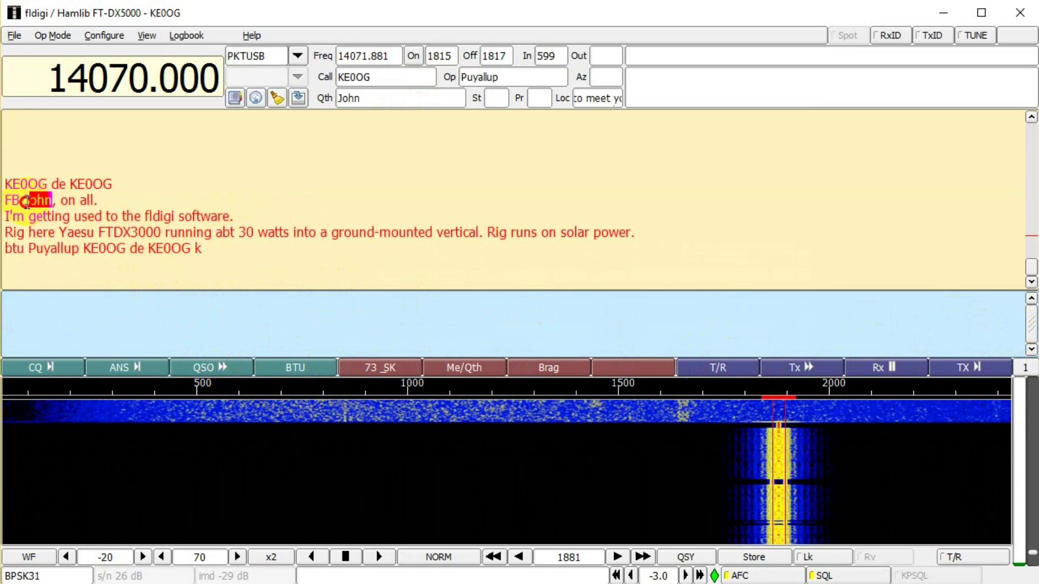
right_click(33, 200)
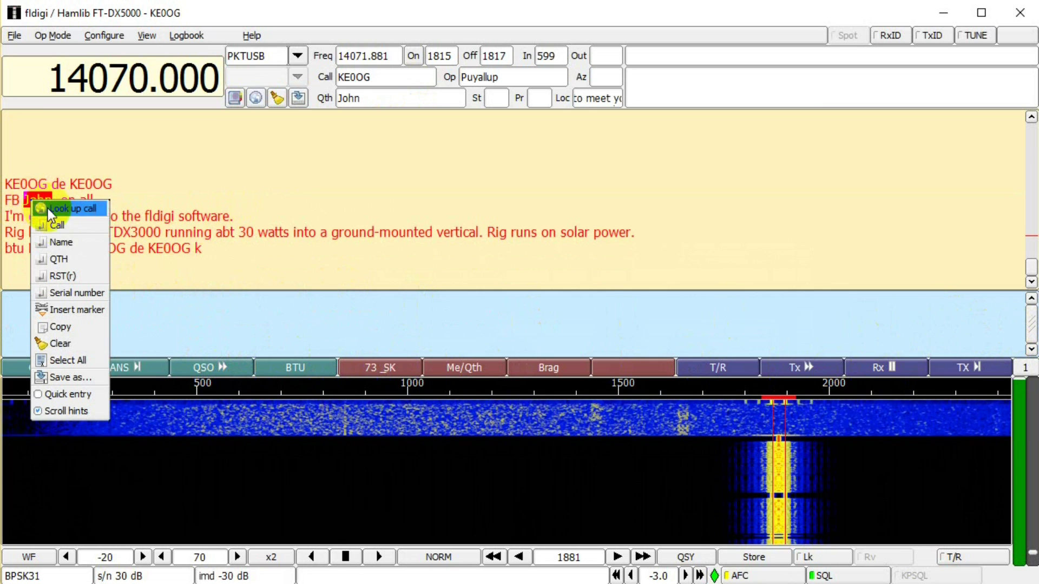
click(60, 242)
Select 'Puyallup, WA' in the received text and bring up its log-capture options.
scroll(131, 241, up, 5)
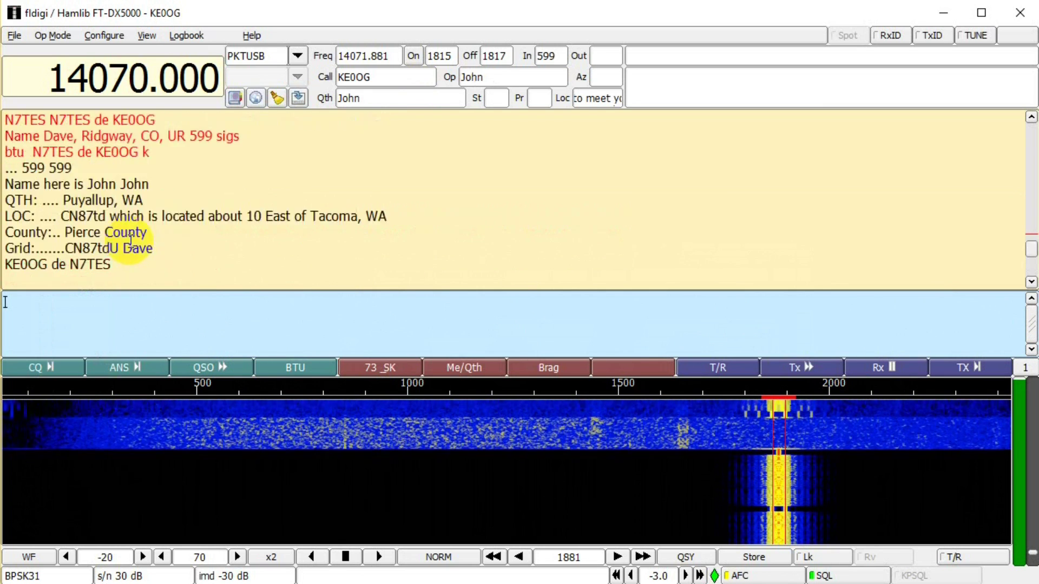
scroll(130, 241, down, 3)
scroll(131, 241, down, 2)
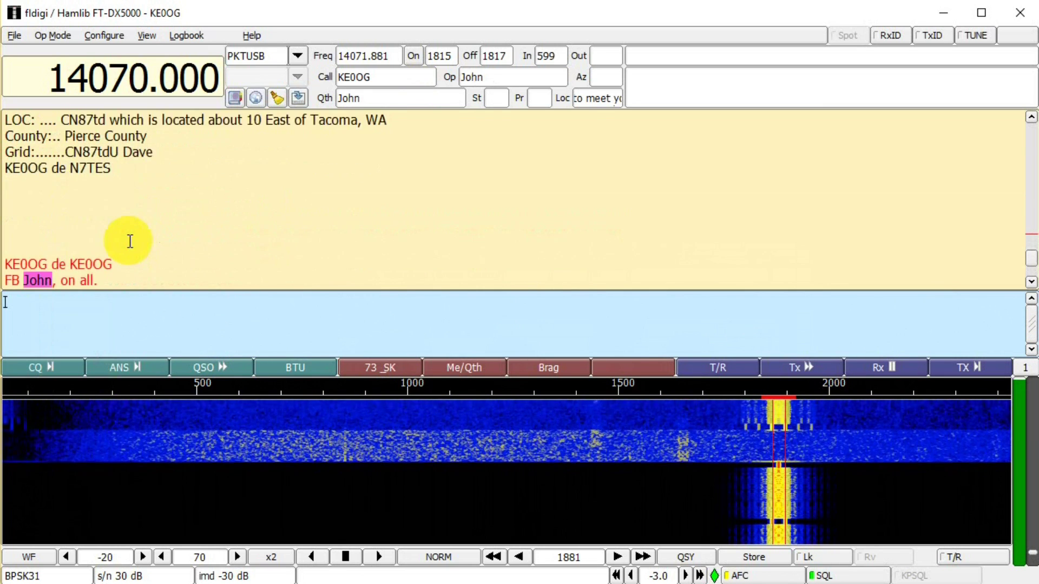
scroll(128, 239, up, 1)
drag(59, 153, 145, 151)
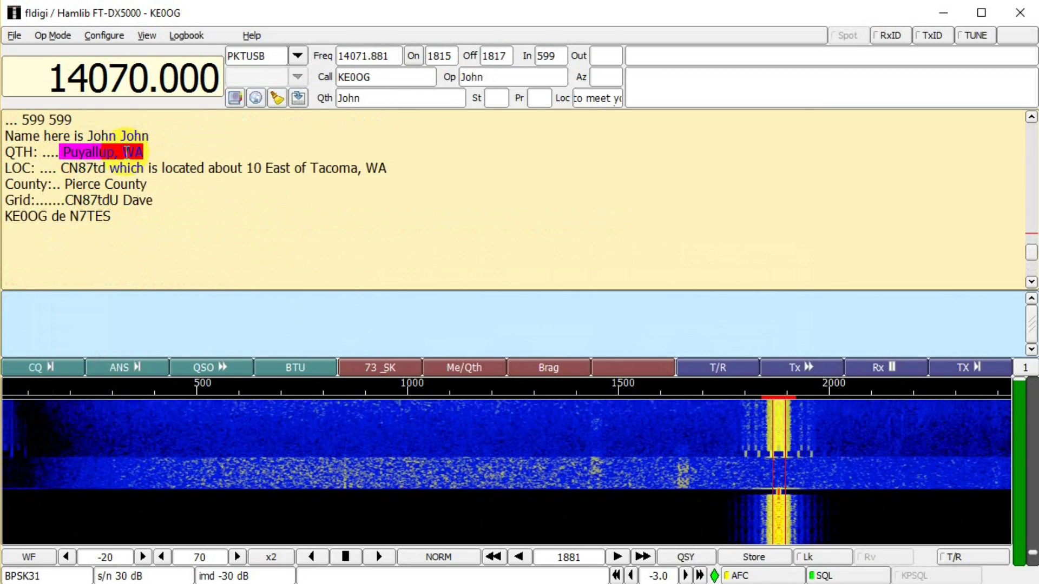
right_click(126, 153)
Store Puyallup, WA as the QTH, then start a new reply with the call-sign header.
click(152, 212)
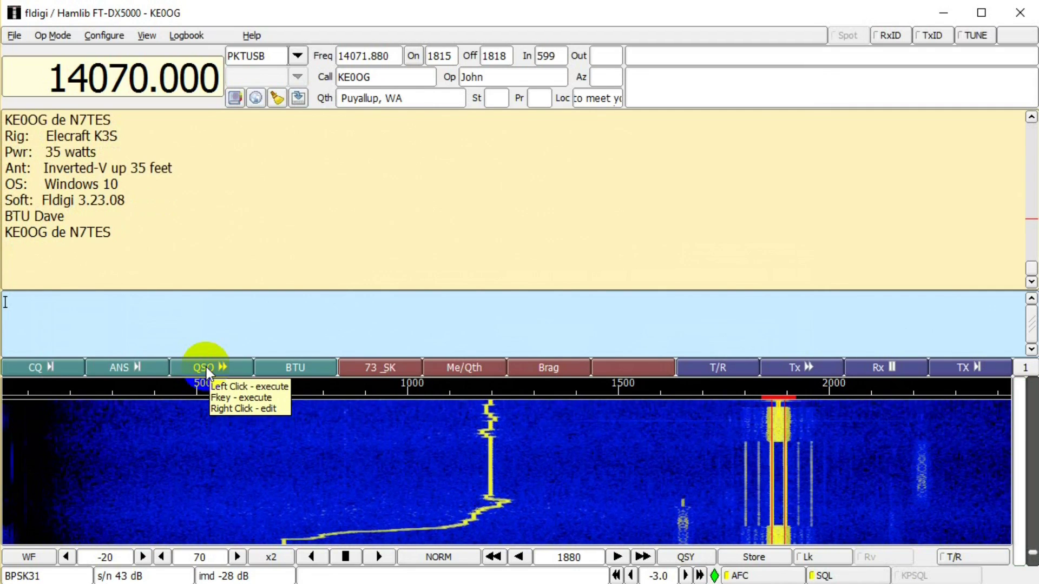
click(207, 373)
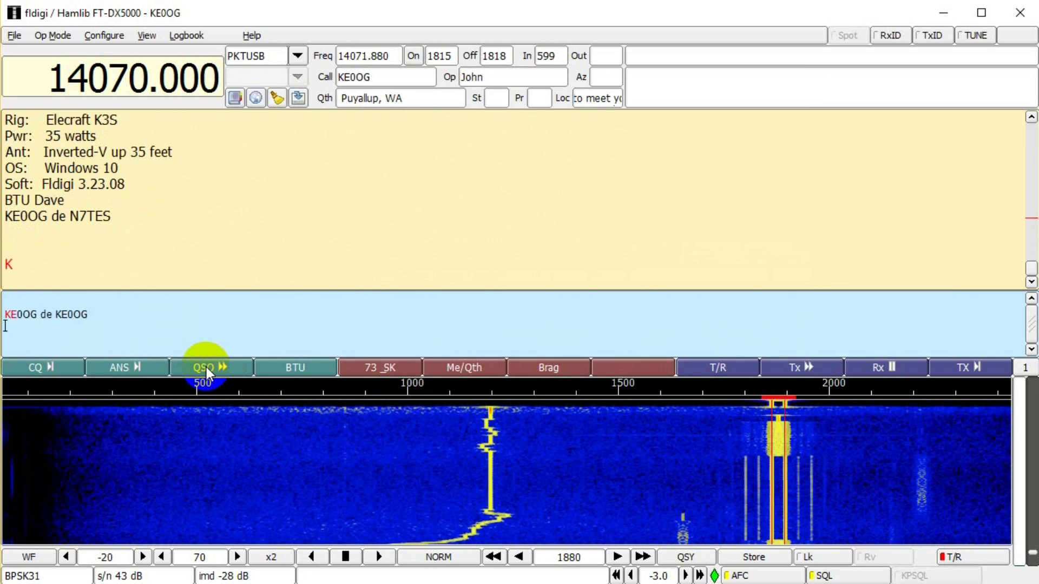
Send a two-line reply asking to use this QSO in the PSK-31 video, ending with btu.
text(FB )
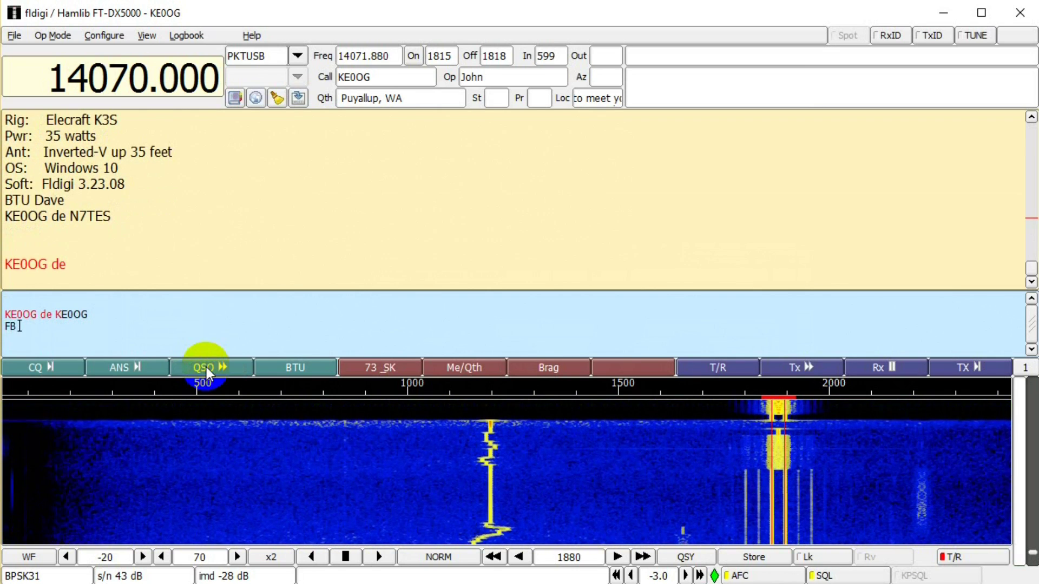
text(John.)
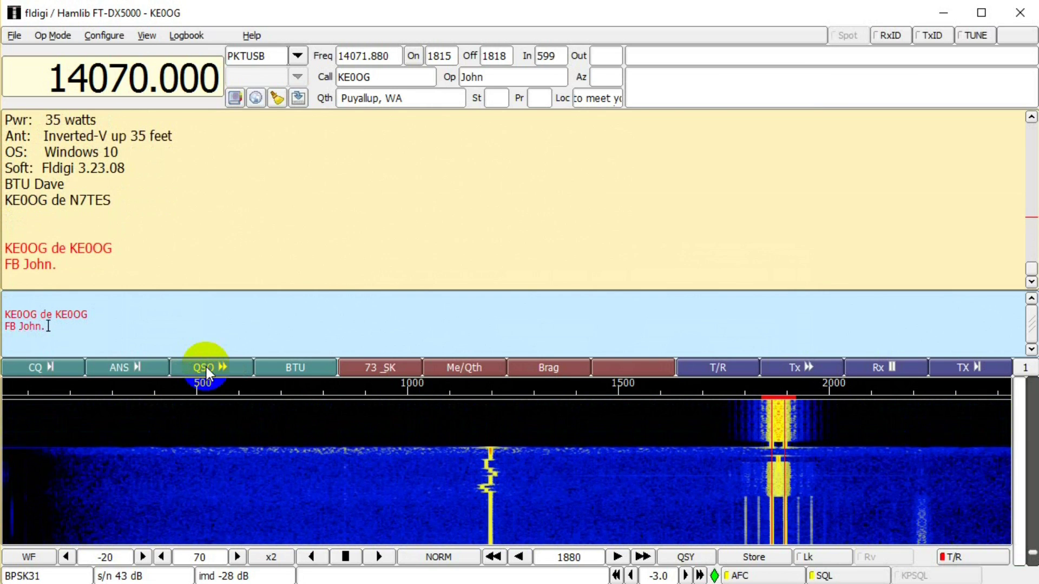
text( I)
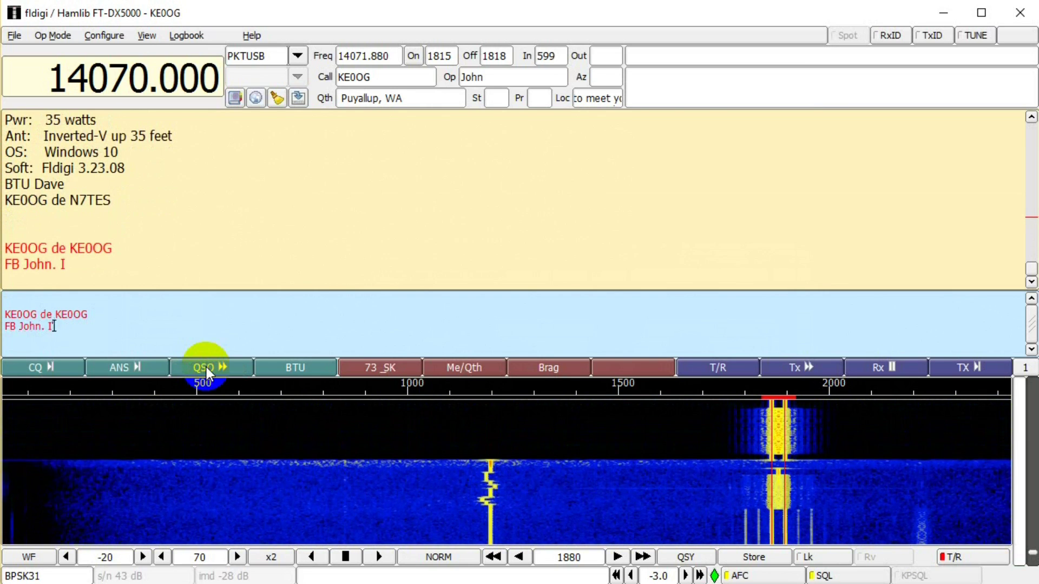
text('m glad you found)
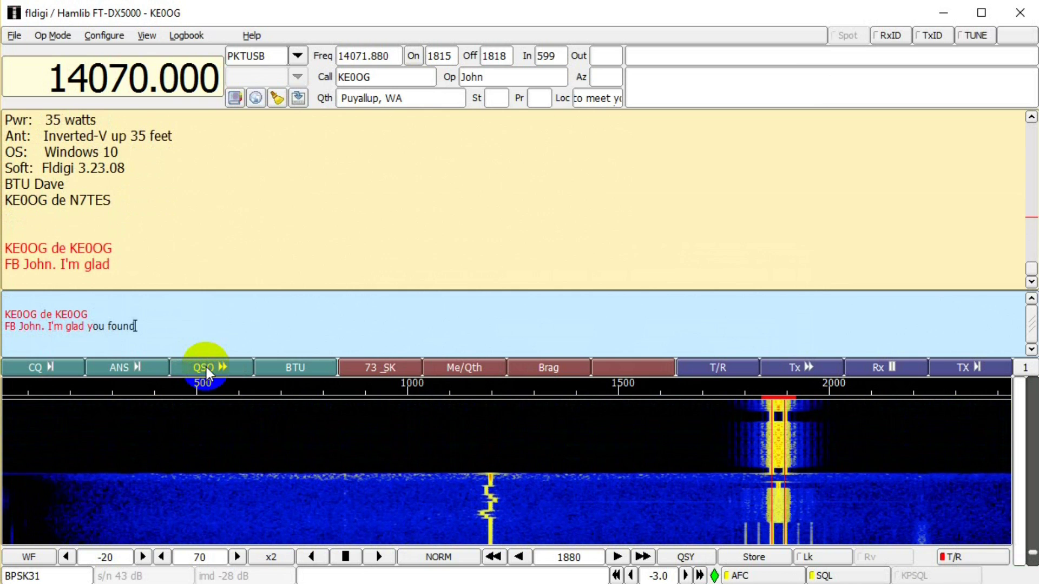
text( the videos)
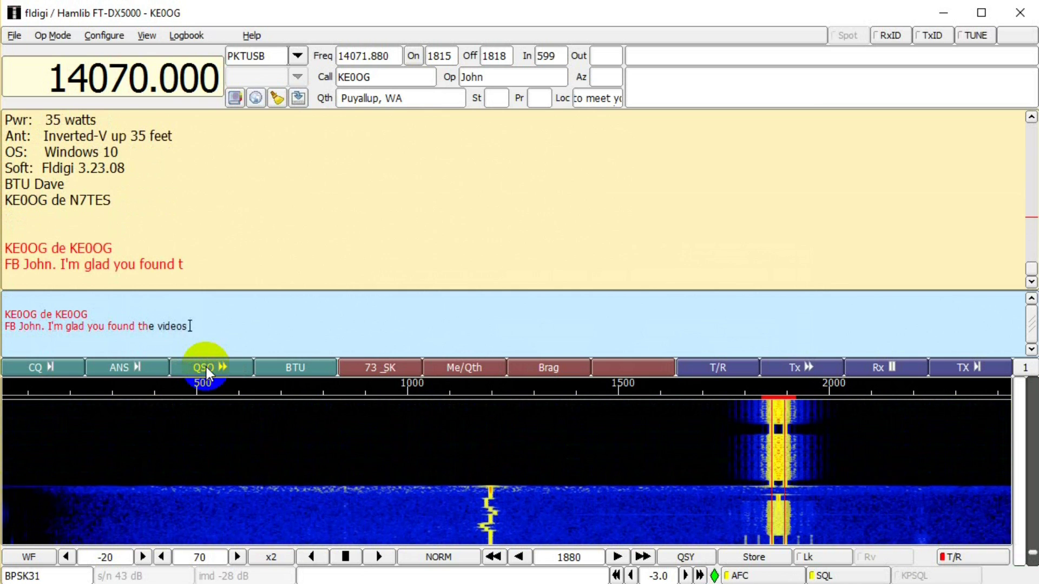
text( helpful!)
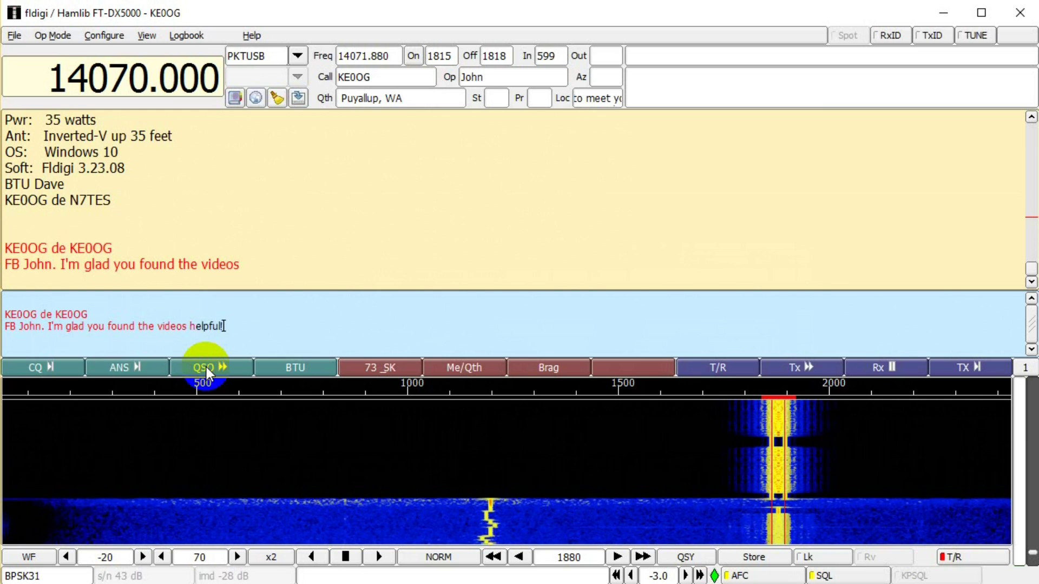
key(Return)
text(M)
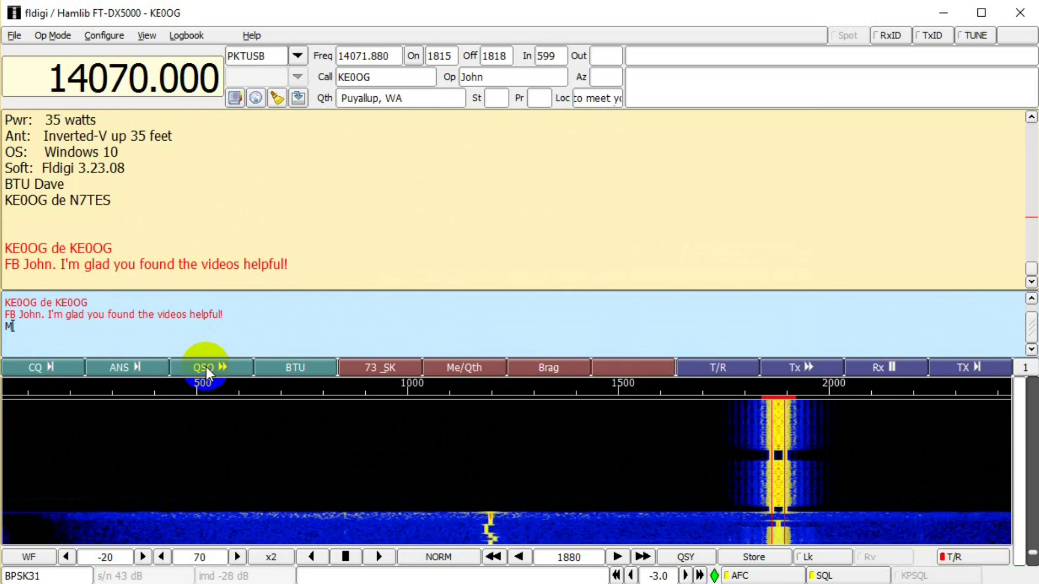
text(y next Ask Da)
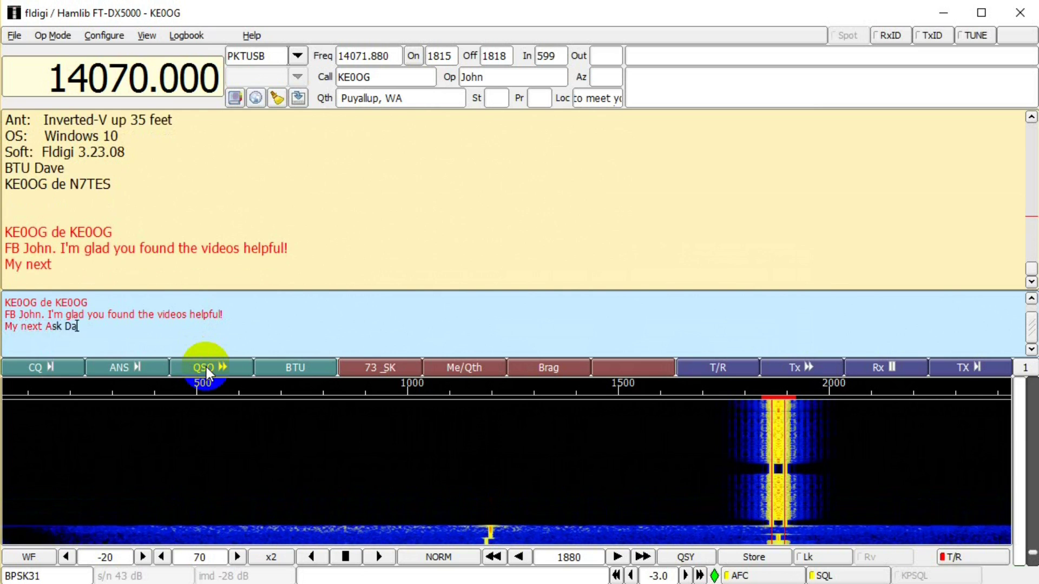
text(ve video wil)
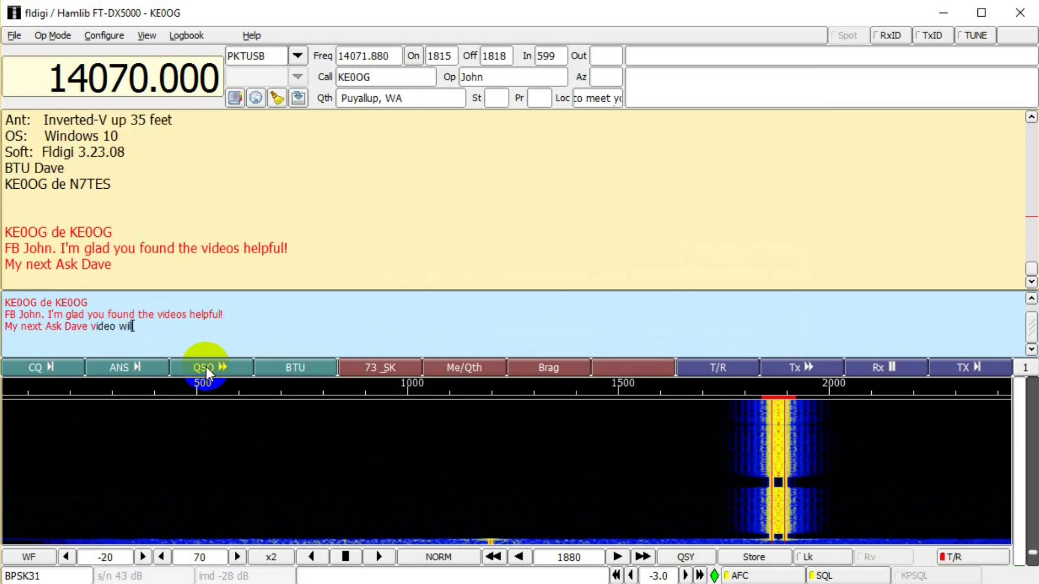
text(l be on PSK)
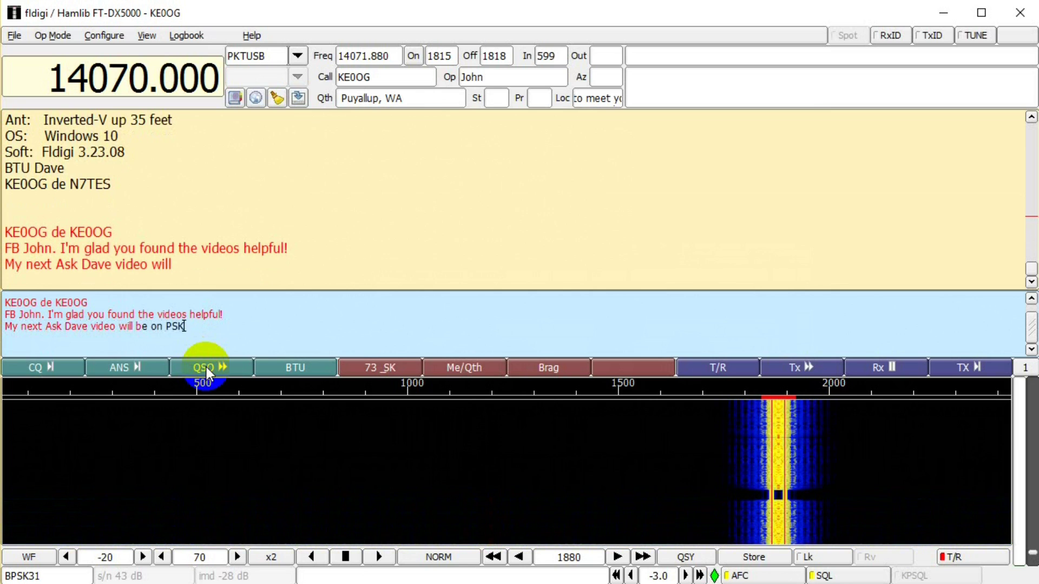
text(-31. Do you mind if I use this QSO as an example for an upc)
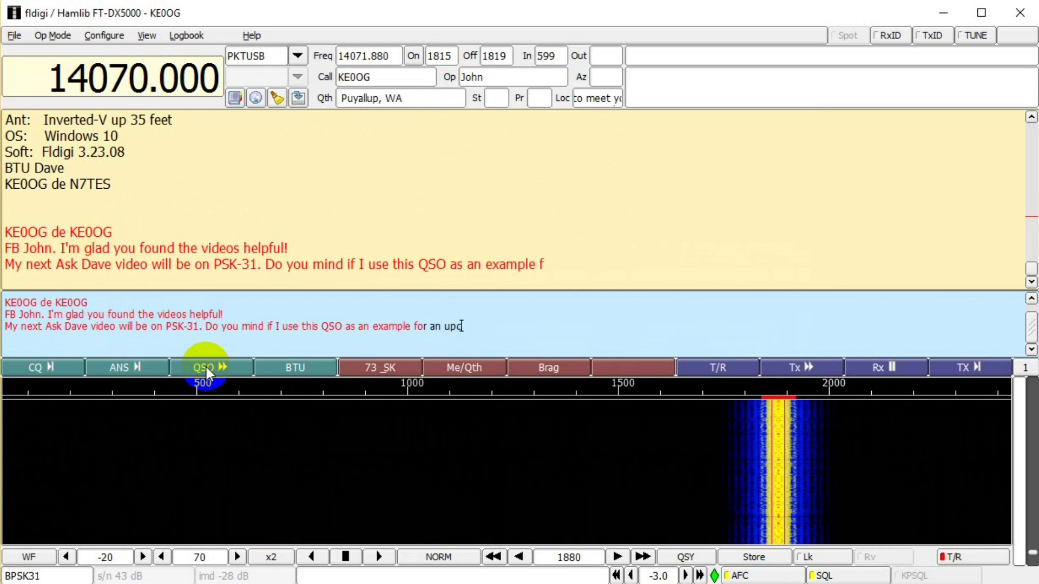
text(oming video?)
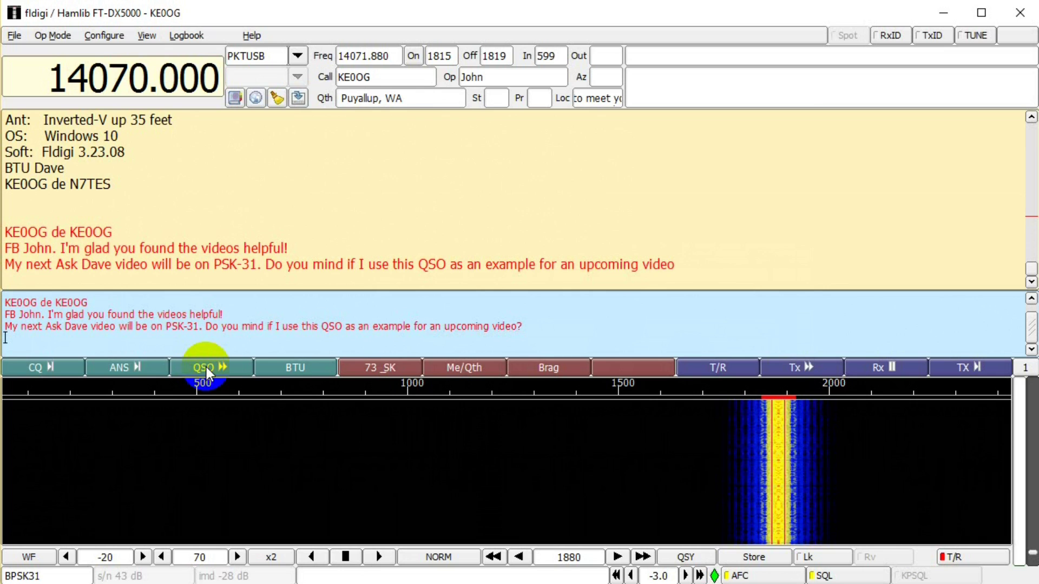
click(287, 367)
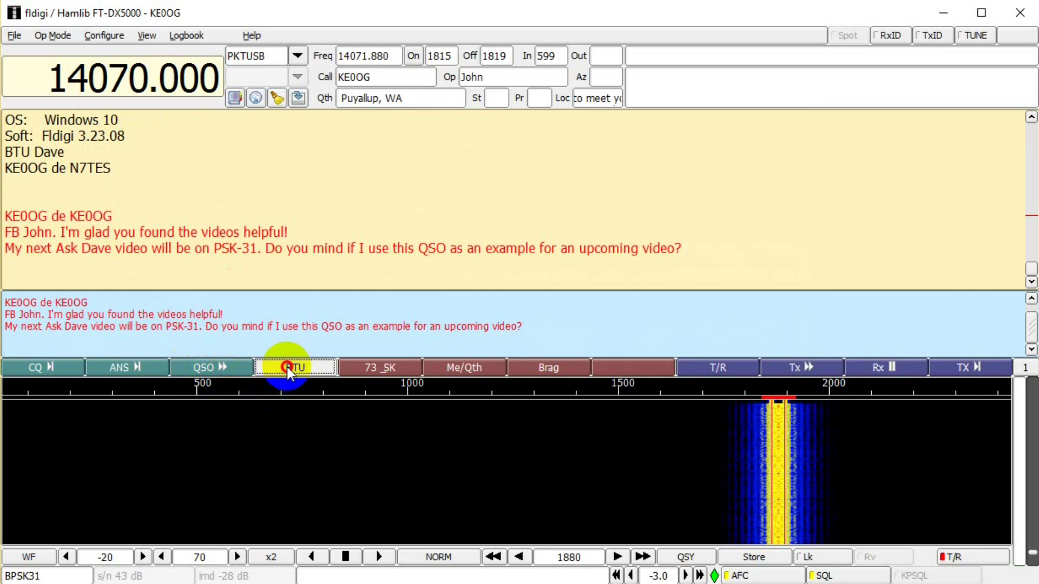